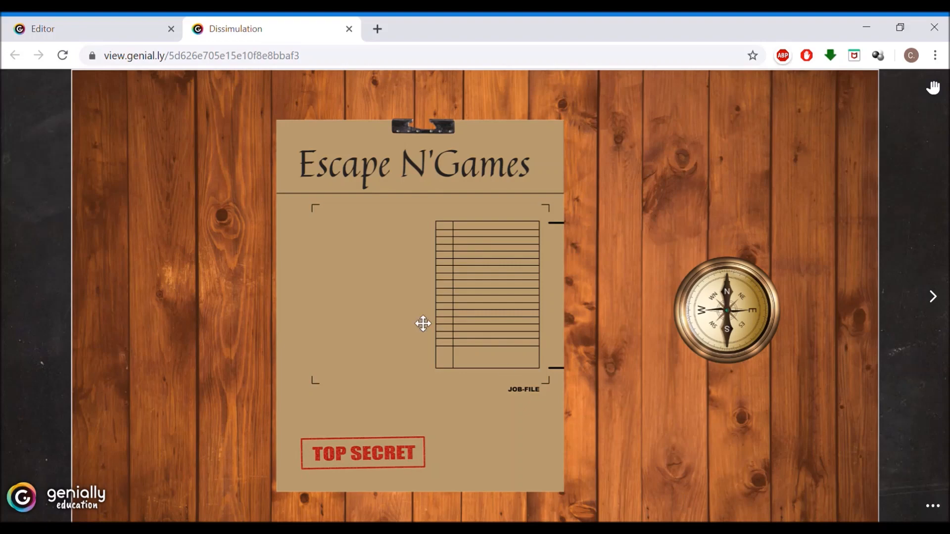
- Try out the finished slide by dragging the folder and compass aside to uncover the hidden tablet and padlock
{"action": "left_click_drag", "start_coordinate": [422, 322], "coordinate": [439, 333]}
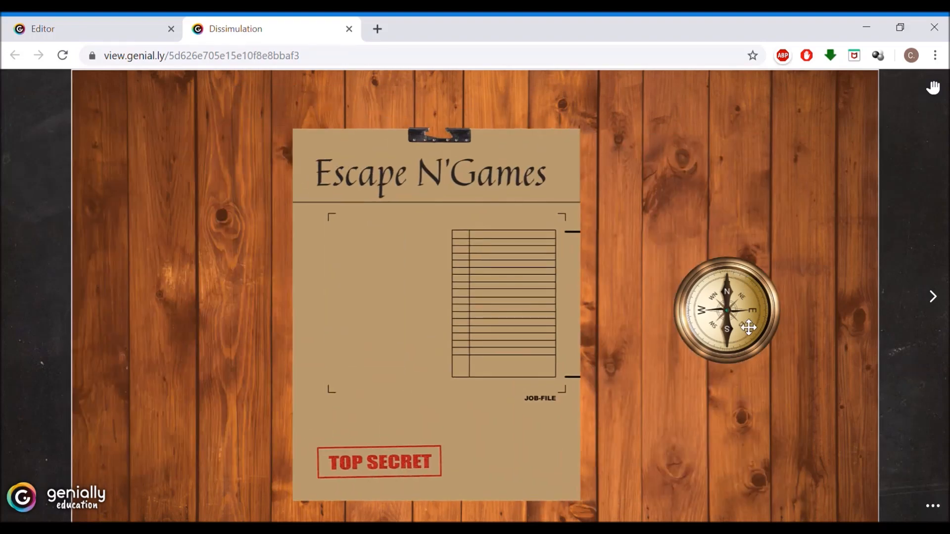
{"action": "left_click_drag", "start_coordinate": [751, 325], "coordinate": [807, 225]}
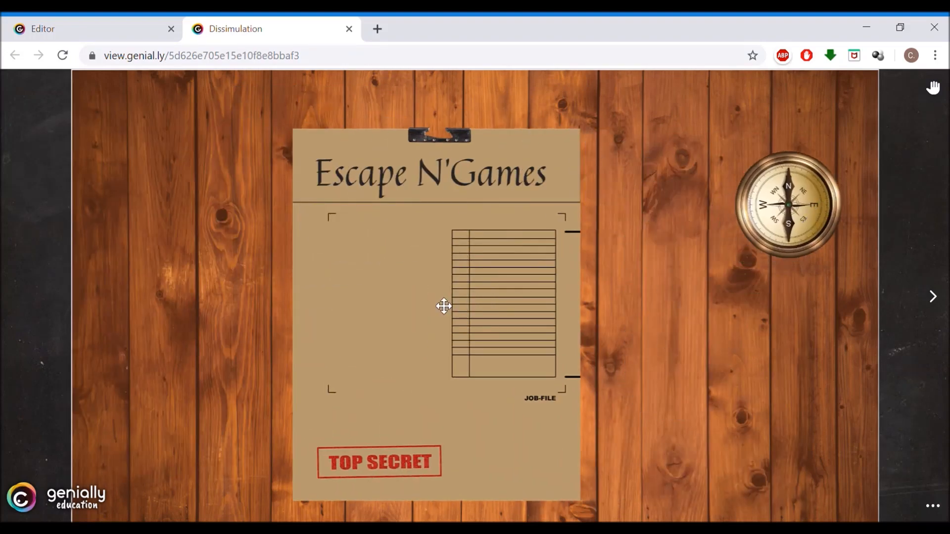
{"action": "left_click_drag", "start_coordinate": [444, 305], "coordinate": [241, 303]}
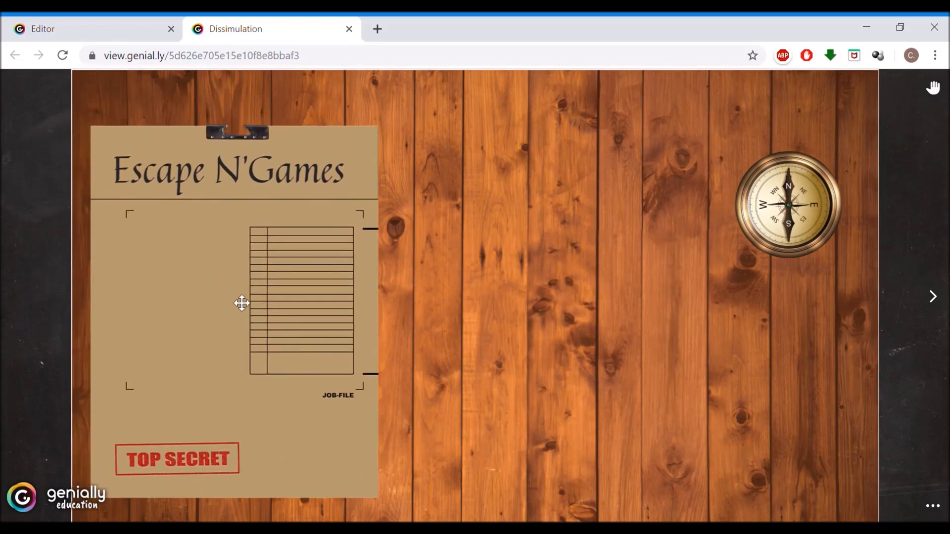
{"action": "left_click_drag", "start_coordinate": [489, 291], "coordinate": [843, 318]}
{"action": "mouse_move", "coordinate": [491, 343]}
{"action": "left_mouse_down"}
{"action": "mouse_move", "coordinate": [503, 333]}
{"action": "mouse_move", "coordinate": [492, 345]}
{"action": "left_mouse_up"}
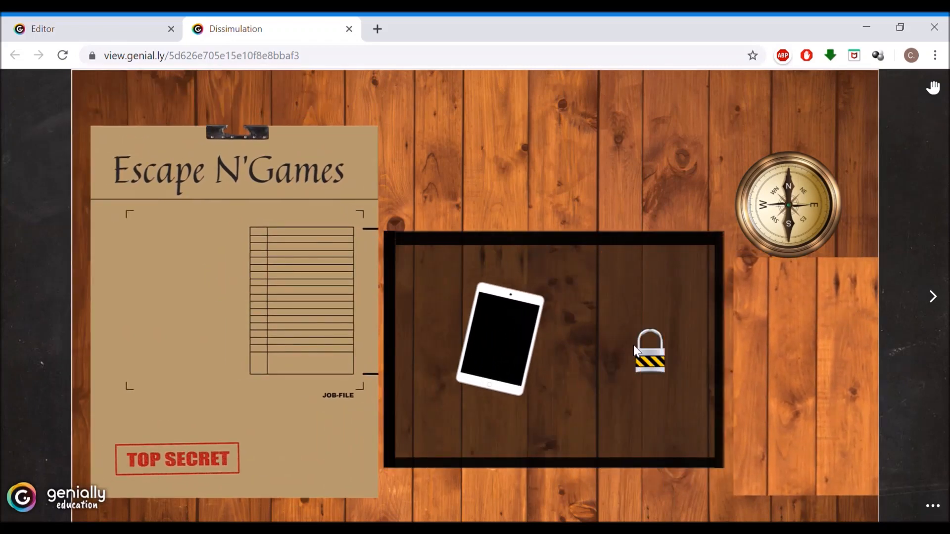
{"action": "left_click_drag", "start_coordinate": [659, 357], "coordinate": [660, 347]}
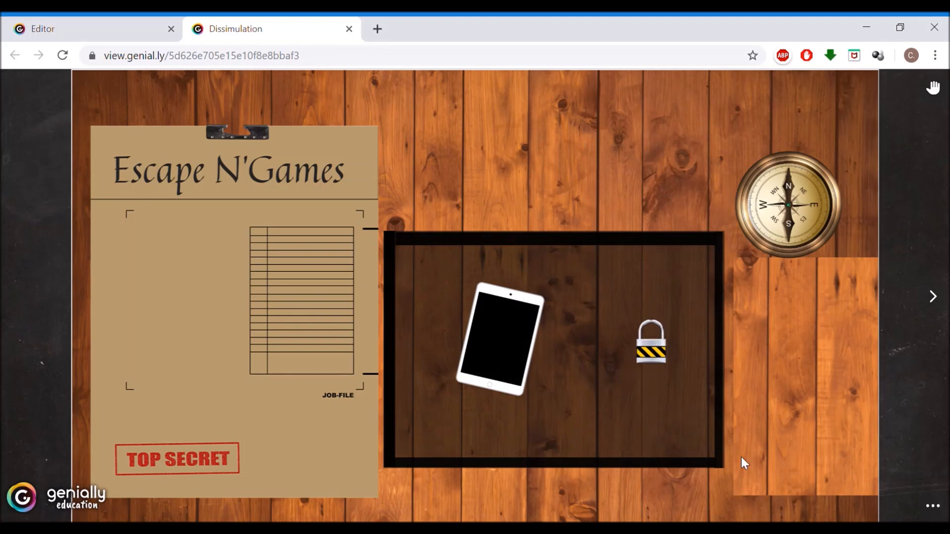
- Return to the editor, shift the job-file folder slightly left and deselect everything on the slide
{"action": "left_click", "coordinate": [107, 18]}
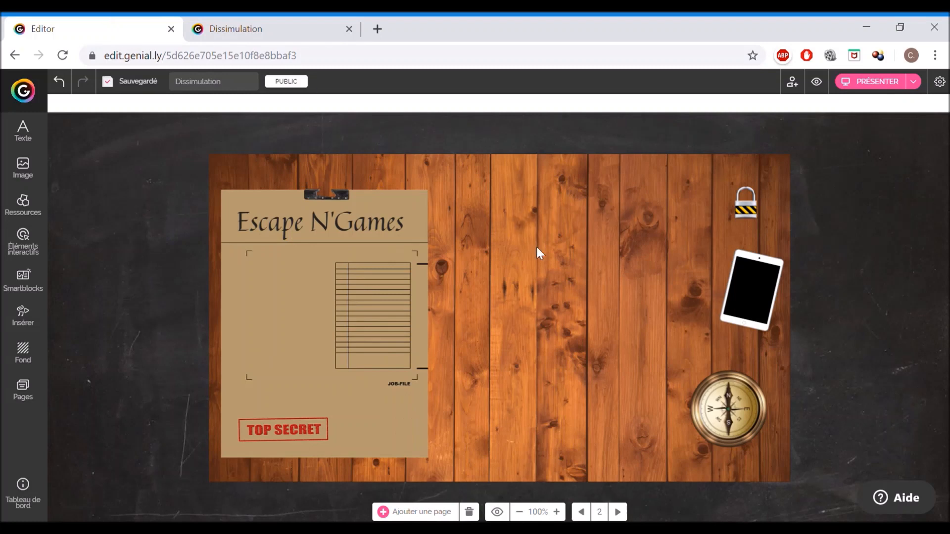
{"action": "left_click", "coordinate": [748, 307]}
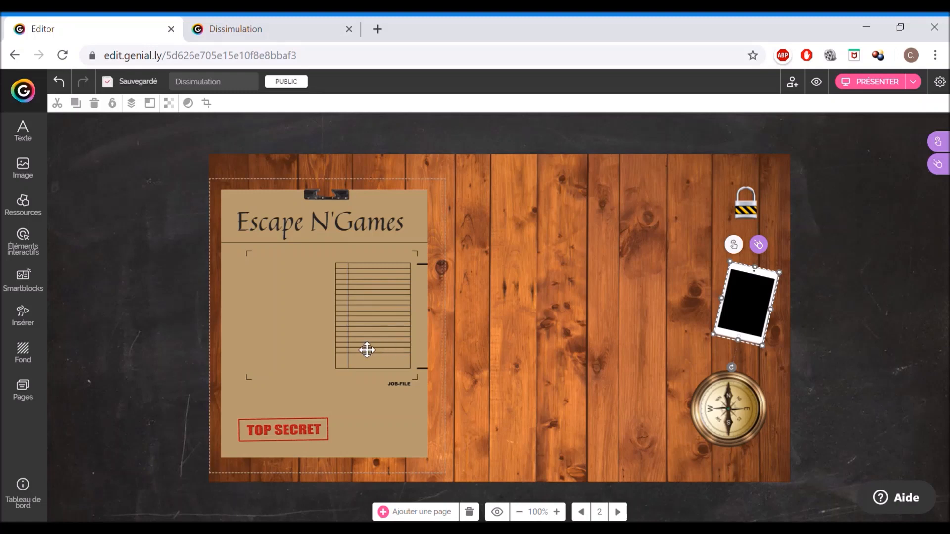
{"action": "left_click_drag", "start_coordinate": [365, 348], "coordinate": [342, 348]}
{"action": "left_click", "coordinate": [491, 160]}
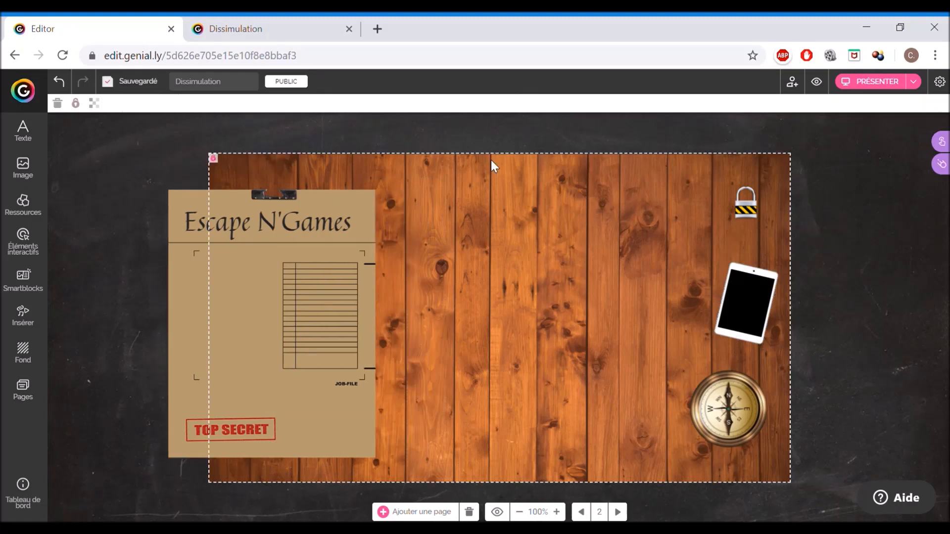
{"action": "left_click", "coordinate": [491, 128]}
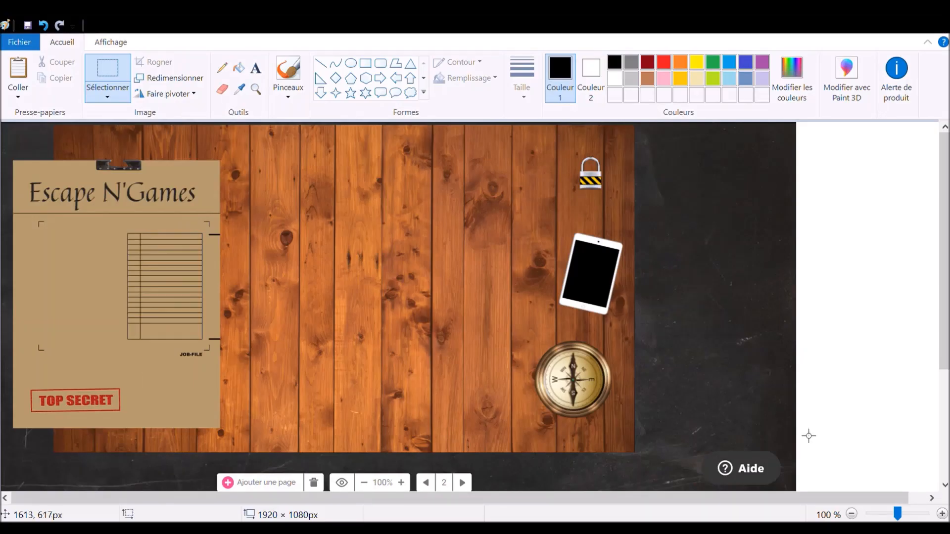
- In Paint, select a rectangular piece of the wooden table from the slide capture and paste it onto the slide
{"action": "left_click", "coordinate": [109, 72]}
{"action": "left_click_drag", "start_coordinate": [284, 245], "coordinate": [522, 402]}
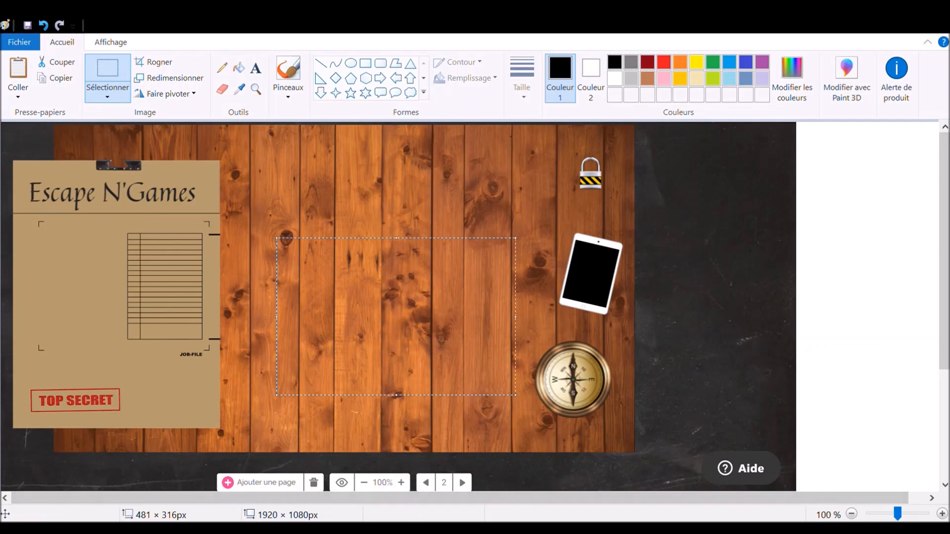
{"action": "key", "text": "alt+Tab"}
{"action": "key", "text": "ctrl+v"}
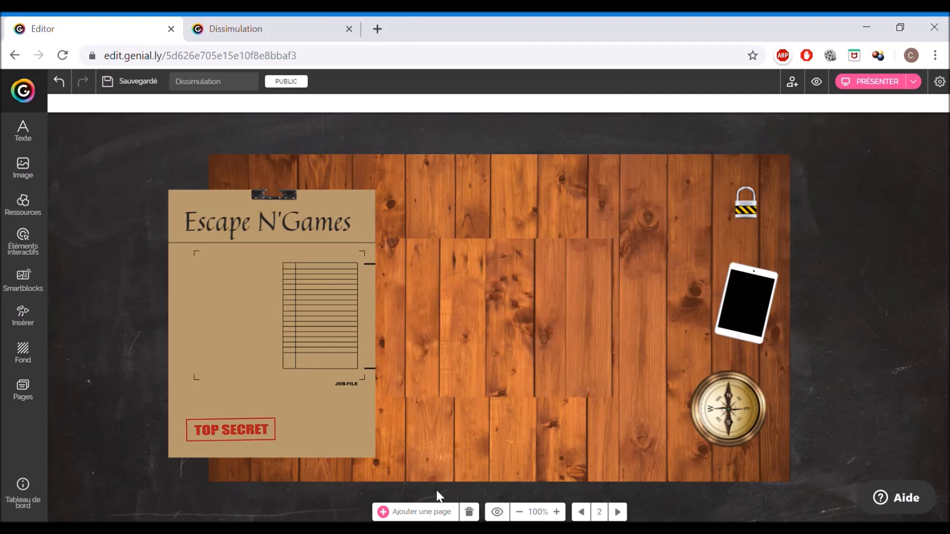
- Move the pasted wood patch over the table so its planks line up with the background
{"action": "left_click_drag", "start_coordinate": [563, 326], "coordinate": [615, 357]}
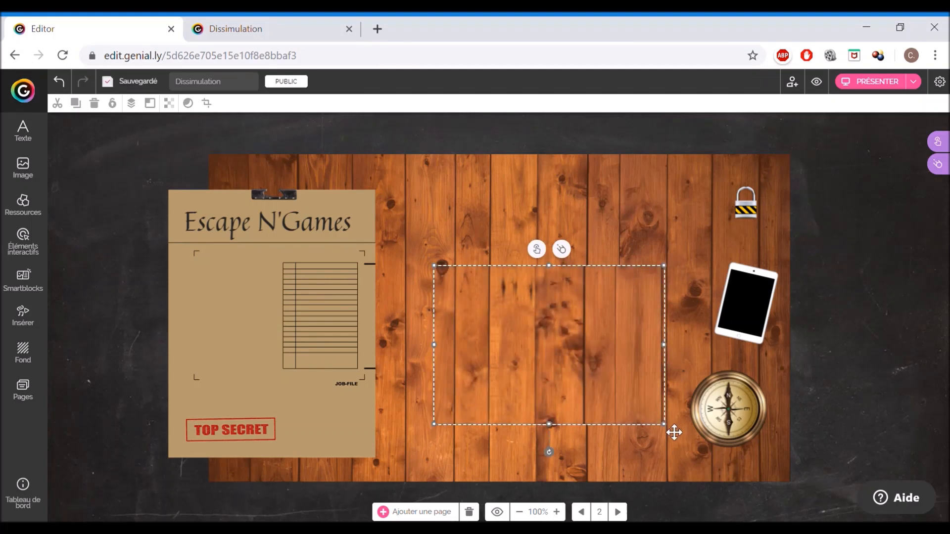
{"action": "left_click_drag", "start_coordinate": [675, 433], "coordinate": [679, 432]}
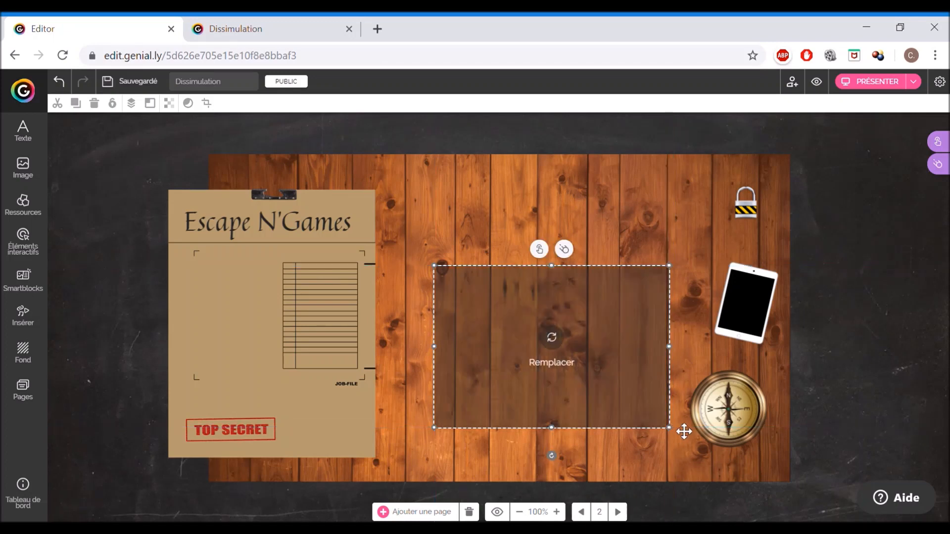
{"action": "left_click", "coordinate": [848, 384]}
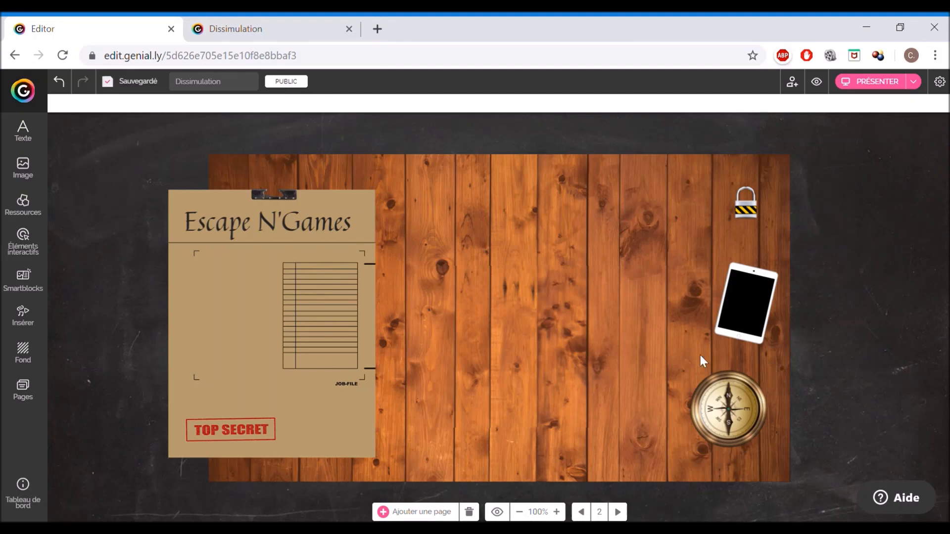
{"action": "left_click", "coordinate": [604, 347]}
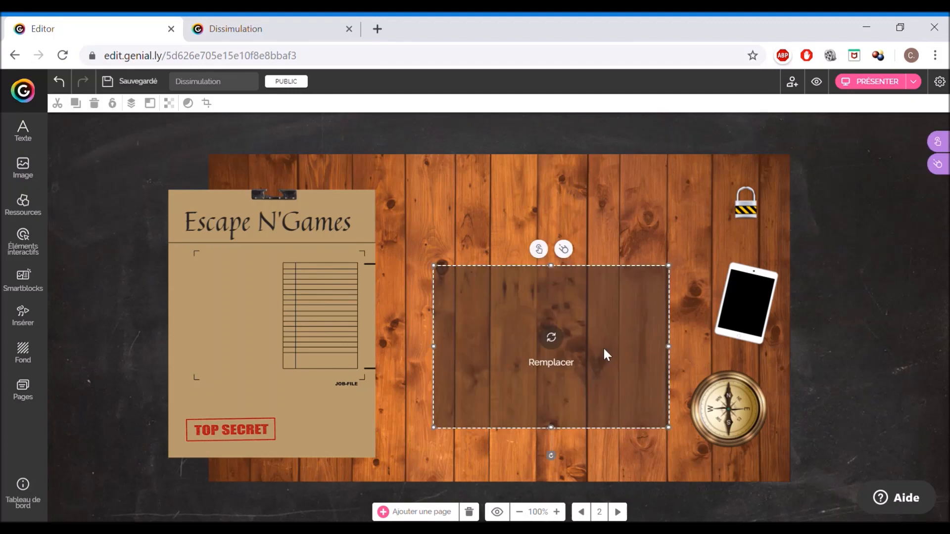
{"action": "left_click", "coordinate": [876, 377]}
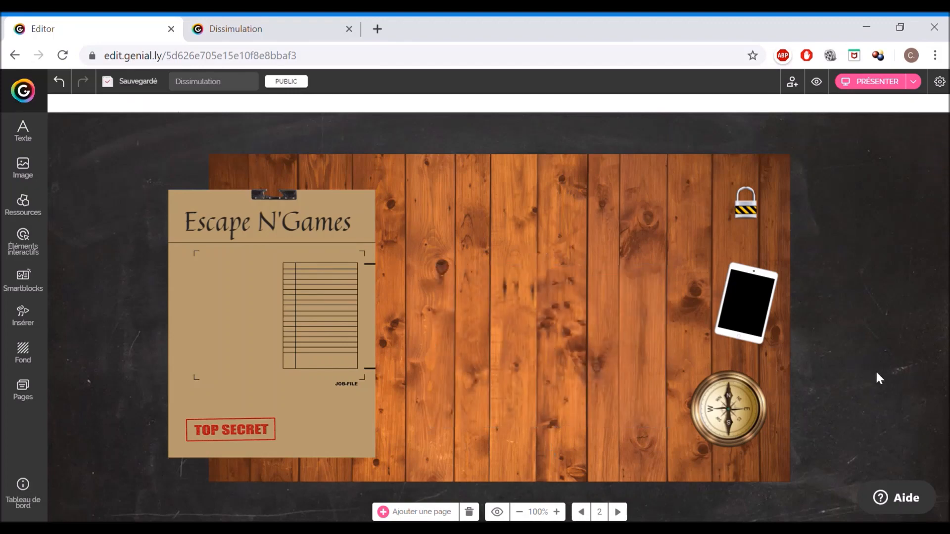
- Enlarge the wood patch slightly so it blends seamlessly into the table grain
{"action": "left_click", "coordinate": [635, 373]}
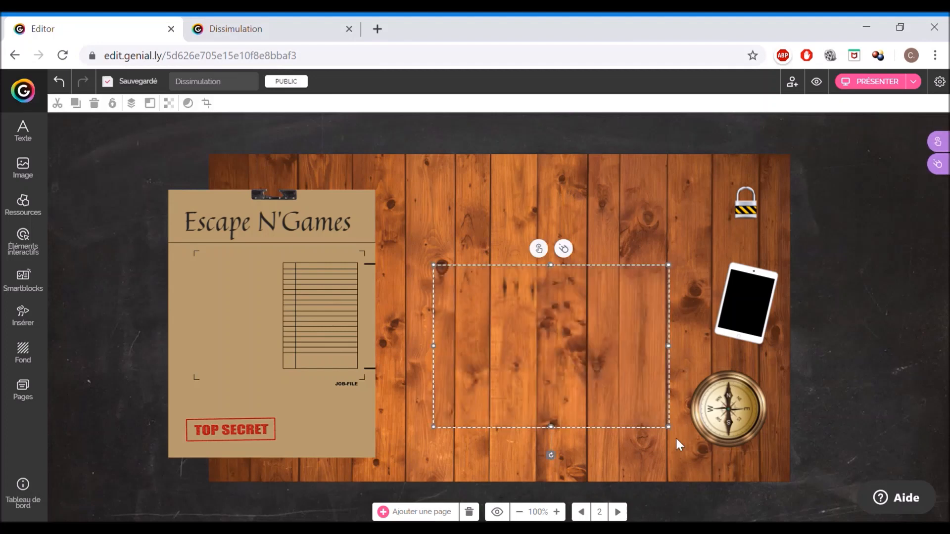
{"action": "left_click_drag", "start_coordinate": [674, 429], "coordinate": [678, 431]}
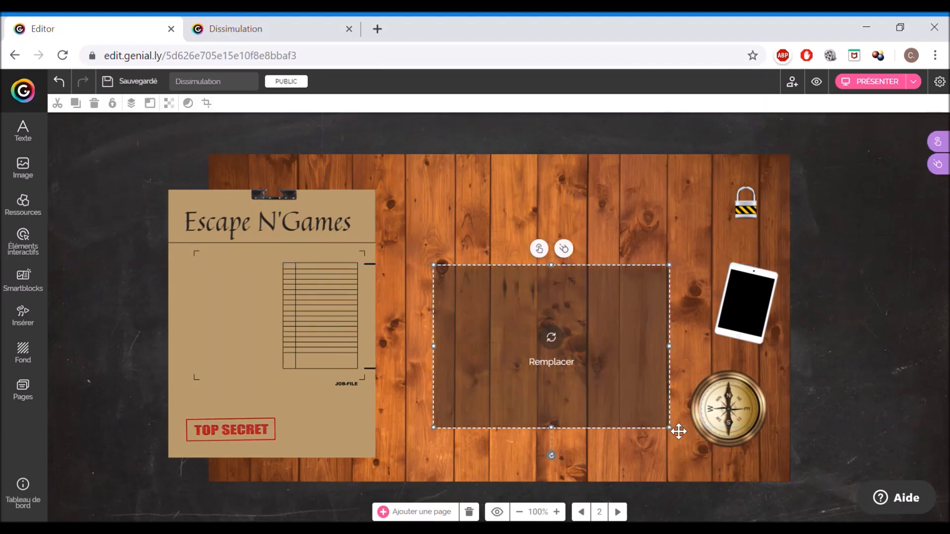
{"action": "left_click", "coordinate": [865, 410]}
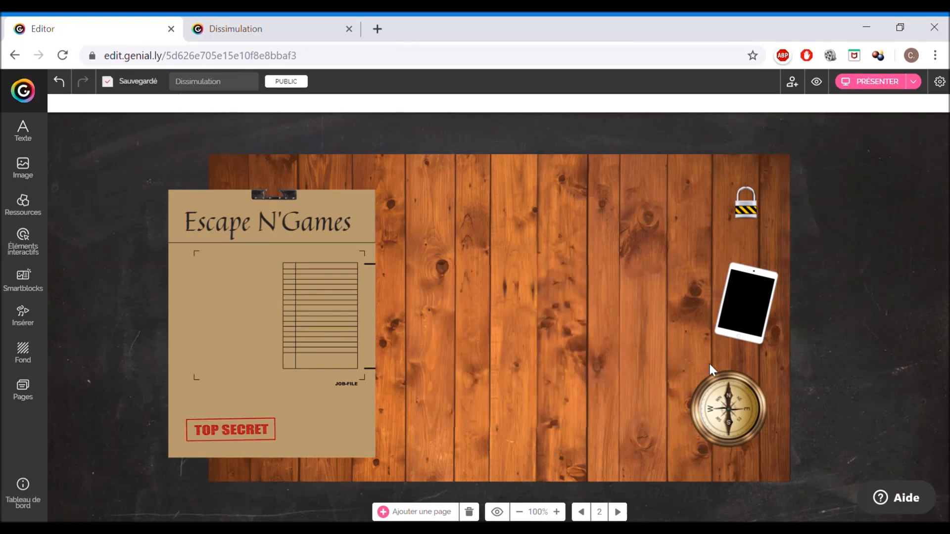
{"action": "left_click", "coordinate": [666, 365]}
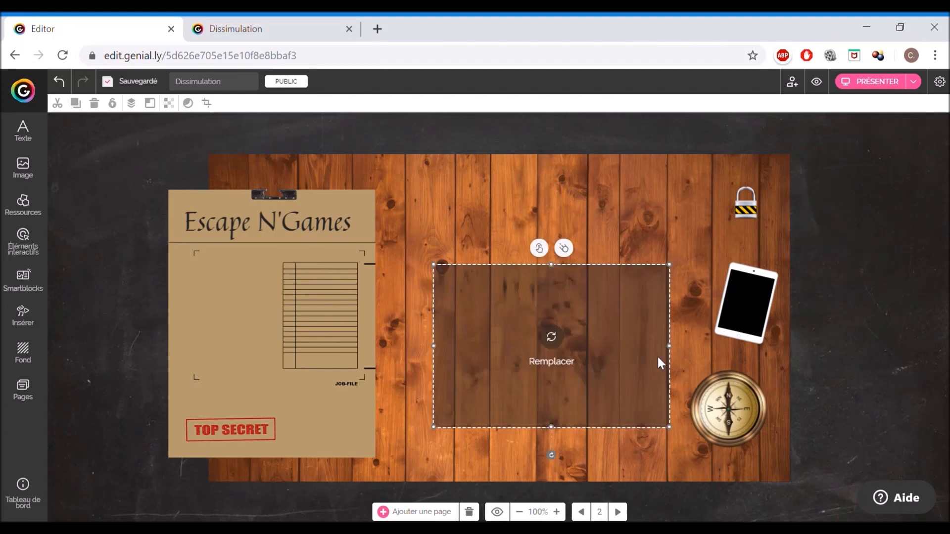
{"action": "left_click", "coordinate": [886, 332]}
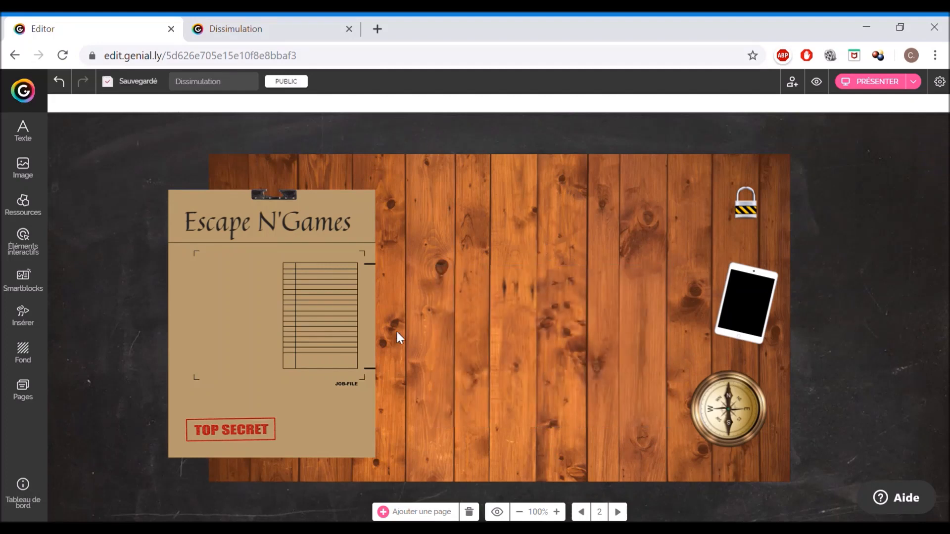
- Insert a square shape from Resources and stretch it to the size of the wood patch
{"action": "left_click_drag", "start_coordinate": [568, 343], "coordinate": [562, 292]}
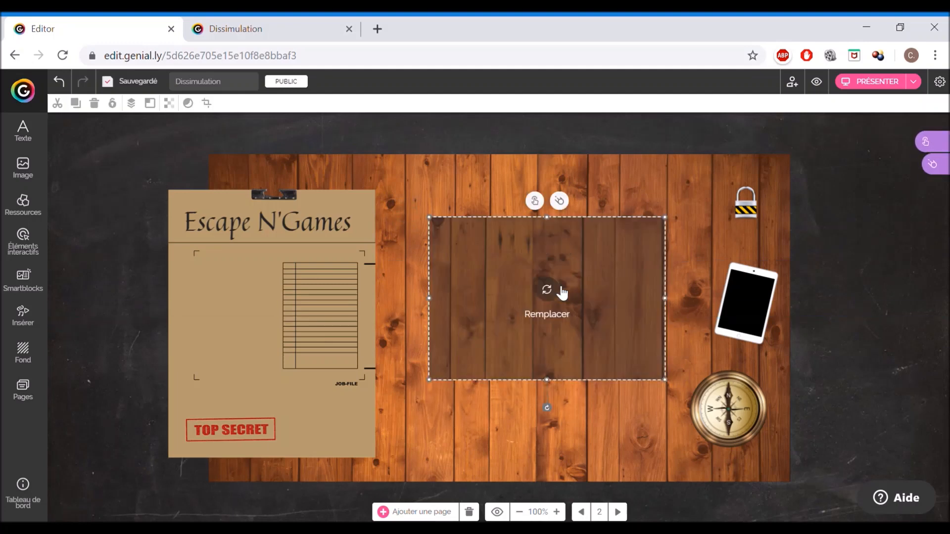
{"action": "left_click", "coordinate": [33, 209]}
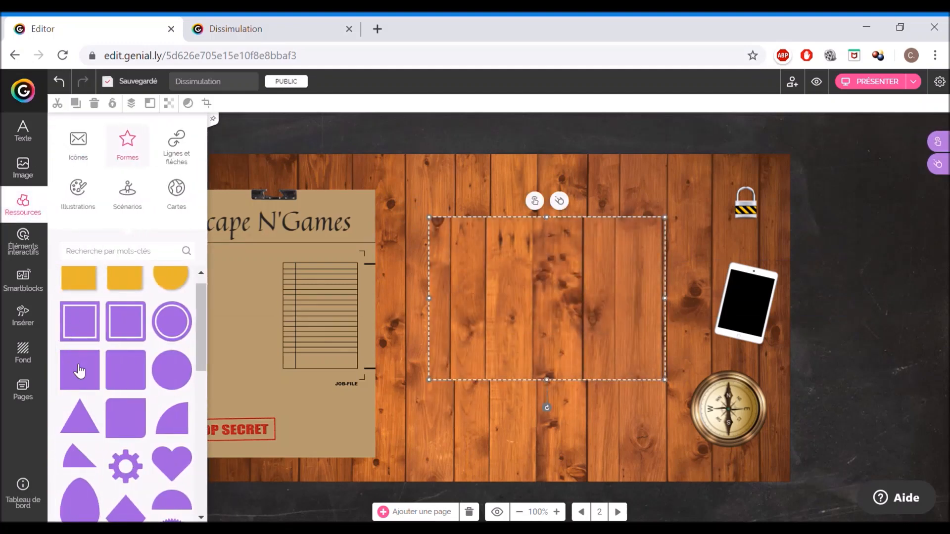
{"action": "left_click", "coordinate": [79, 371]}
{"action": "left_click_drag", "start_coordinate": [509, 331], "coordinate": [491, 283]}
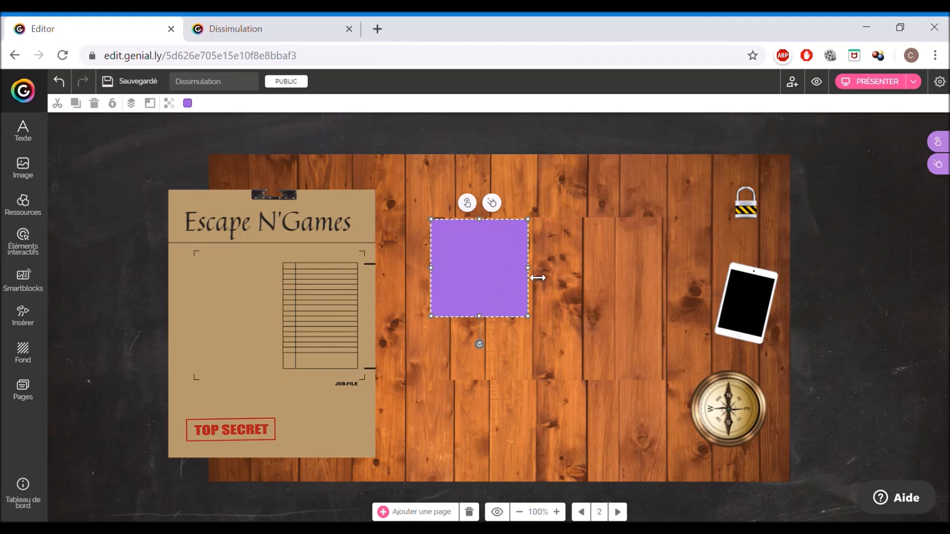
{"action": "left_click_drag", "start_coordinate": [538, 270], "coordinate": [670, 269]}
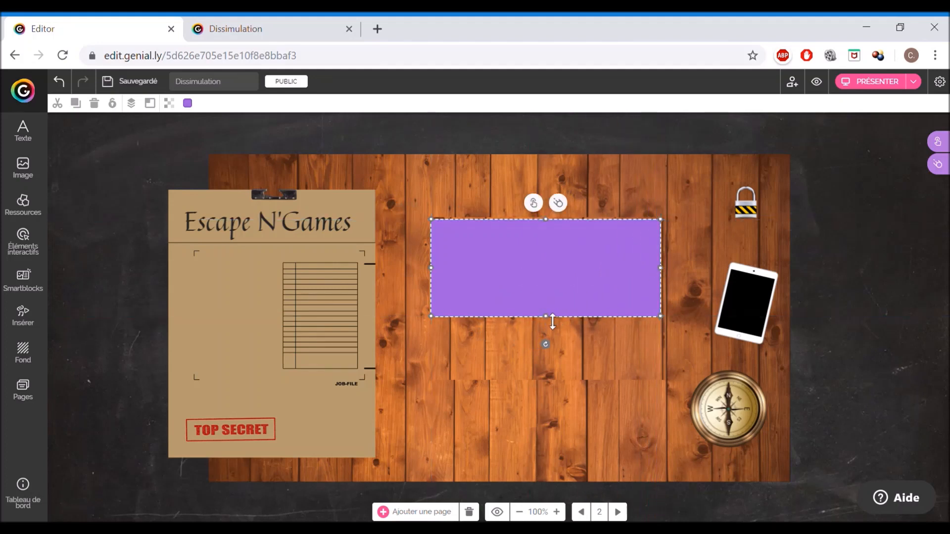
{"action": "left_click_drag", "start_coordinate": [551, 322], "coordinate": [547, 380]}
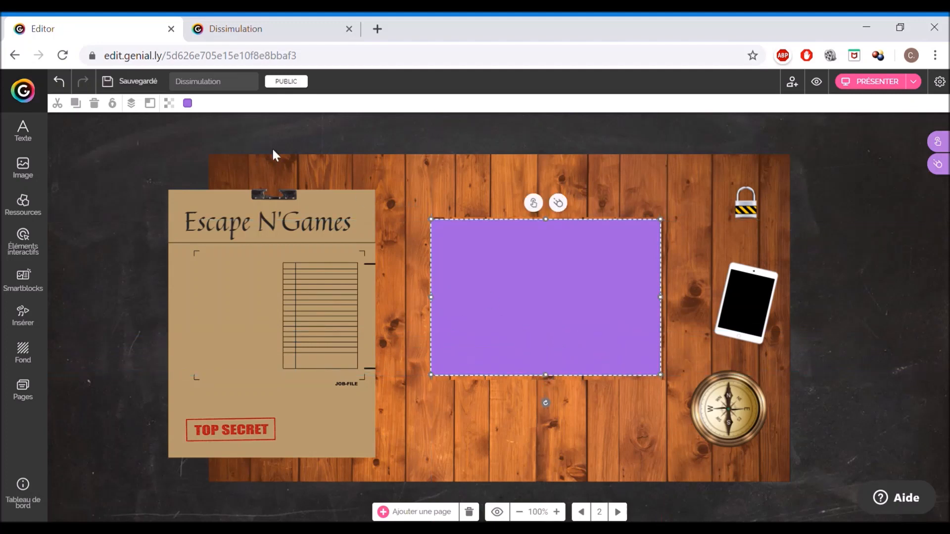
- Fill the rectangle with dark grey 202020 and lower its opacity to about 70
{"action": "left_click", "coordinate": [187, 103]}
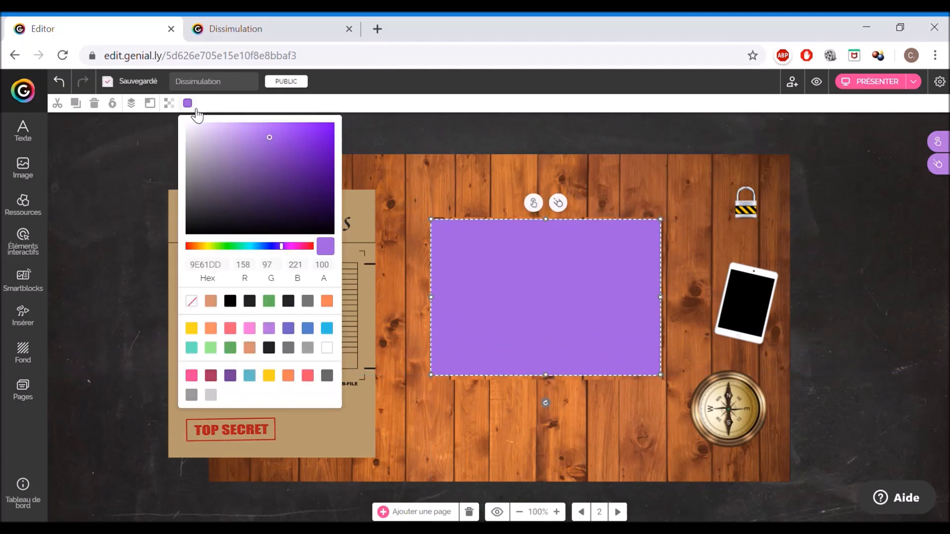
{"action": "left_click", "coordinate": [249, 301]}
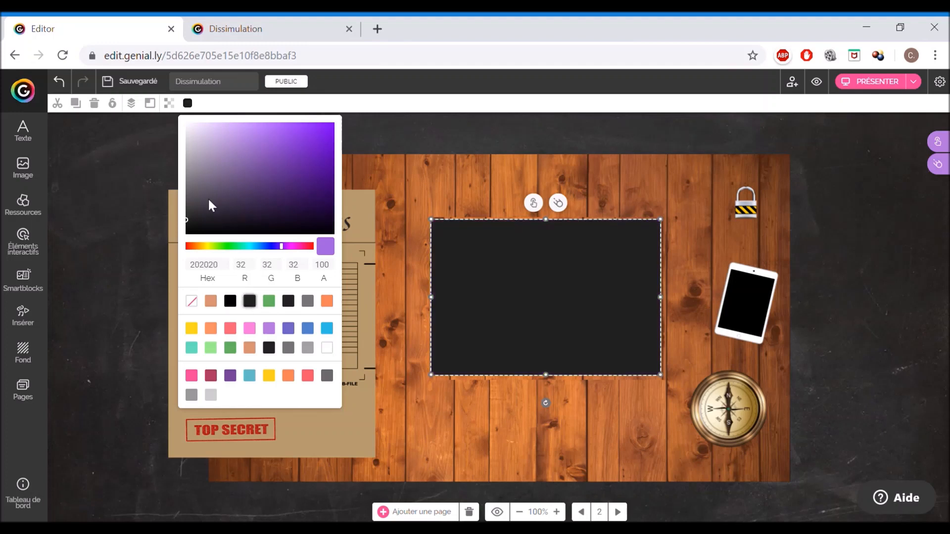
{"action": "left_click", "coordinate": [169, 103]}
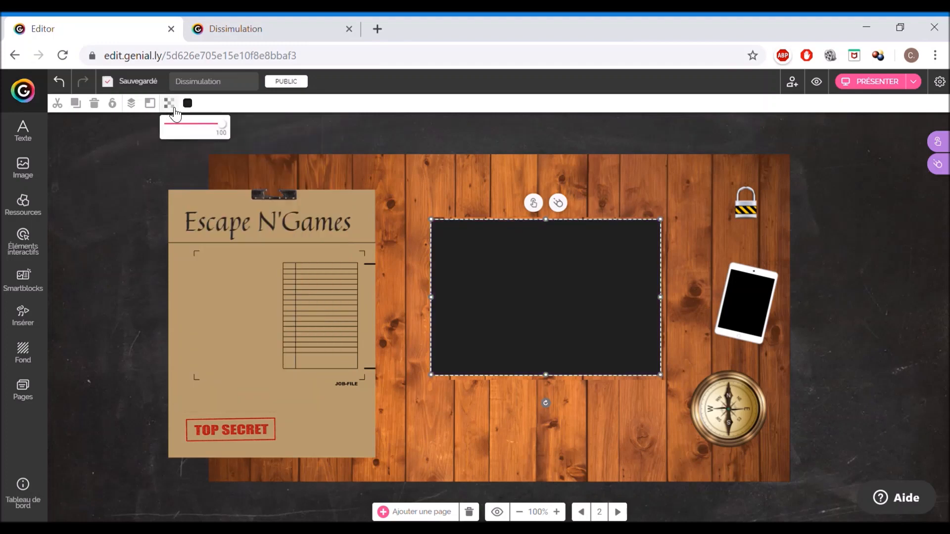
{"action": "left_click_drag", "start_coordinate": [229, 134], "coordinate": [212, 134]}
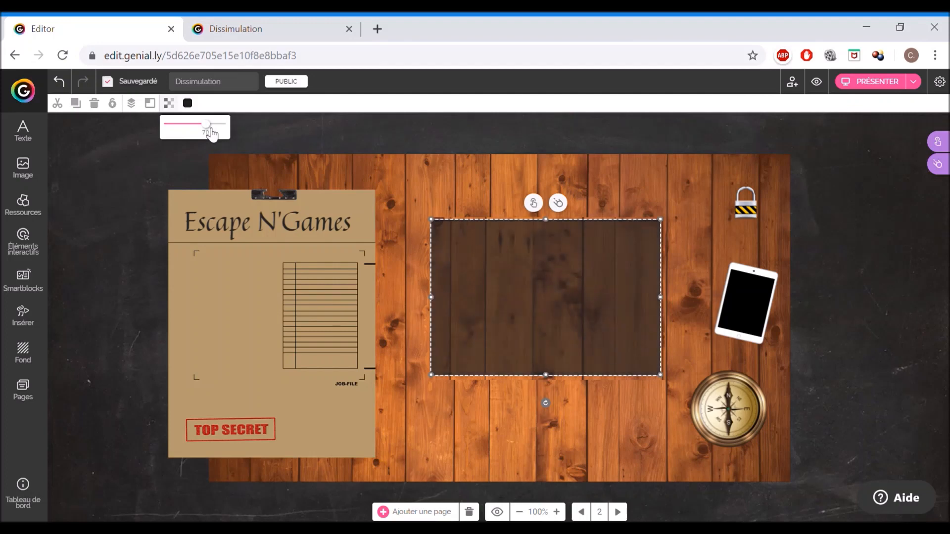
- Move the wood patch aside and place the dark rectangle where the patch sat
{"action": "left_click", "coordinate": [111, 243]}
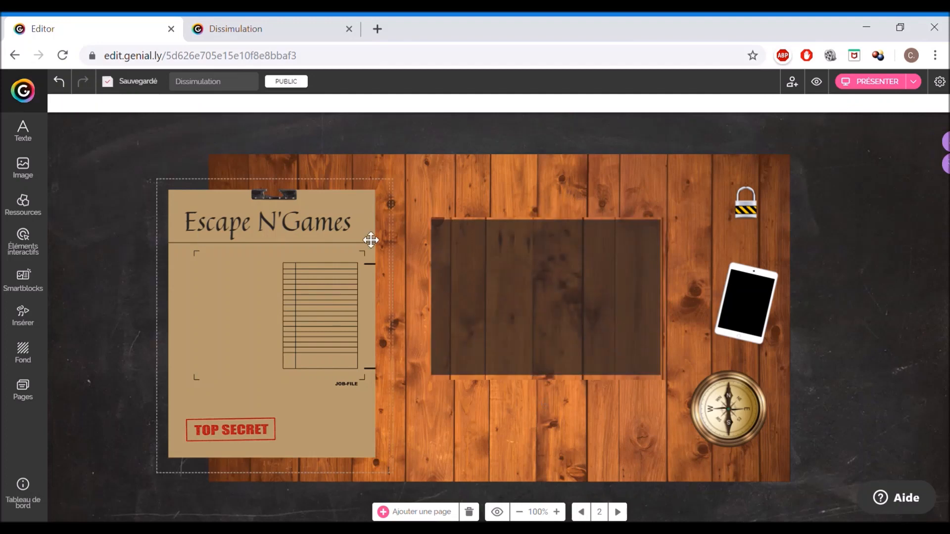
{"action": "left_click_drag", "start_coordinate": [561, 289], "coordinate": [706, 367]}
{"action": "left_click_drag", "start_coordinate": [544, 286], "coordinate": [262, 313]}
{"action": "left_click_drag", "start_coordinate": [649, 380], "coordinate": [510, 335]}
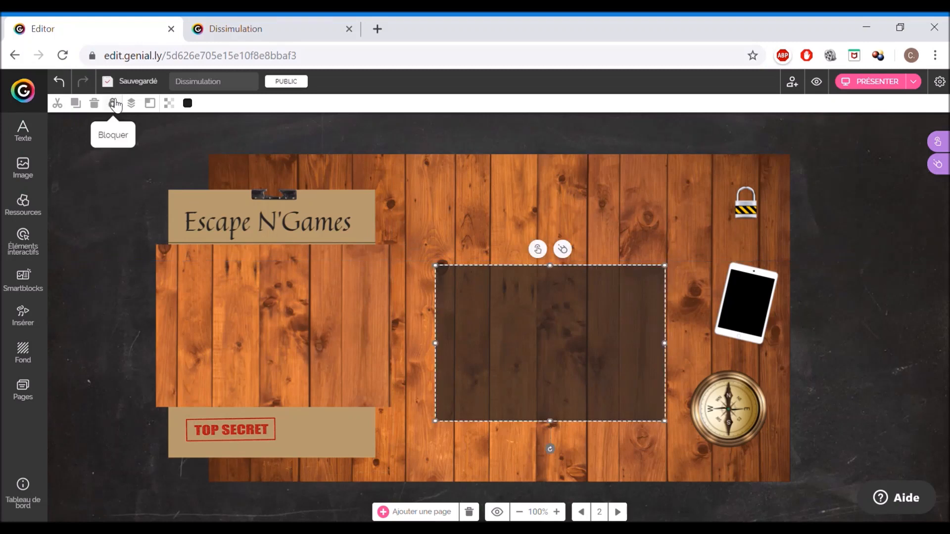
- Lock the dark rectangle in place and move the wood patch back over it to conceal it
{"action": "left_click", "coordinate": [114, 104]}
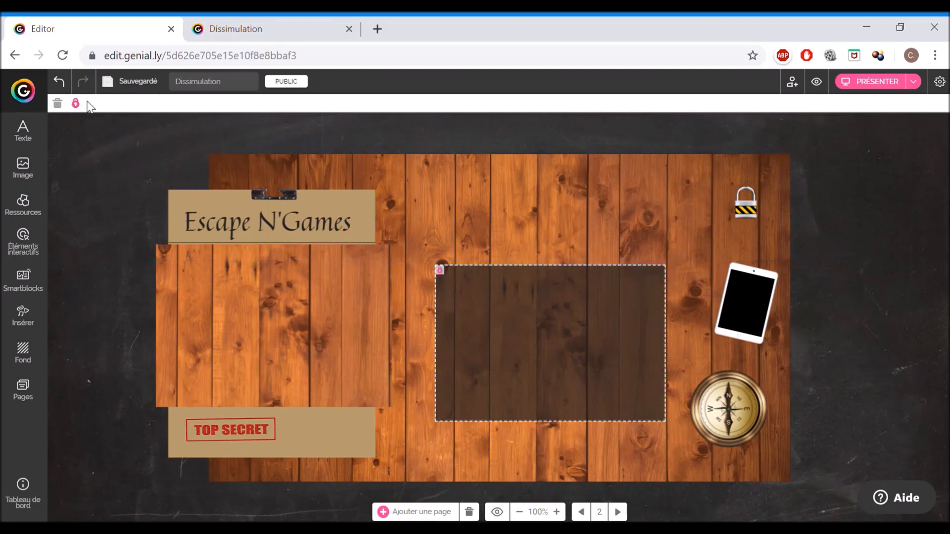
{"action": "left_click", "coordinate": [76, 103]}
{"action": "left_click", "coordinate": [136, 107]}
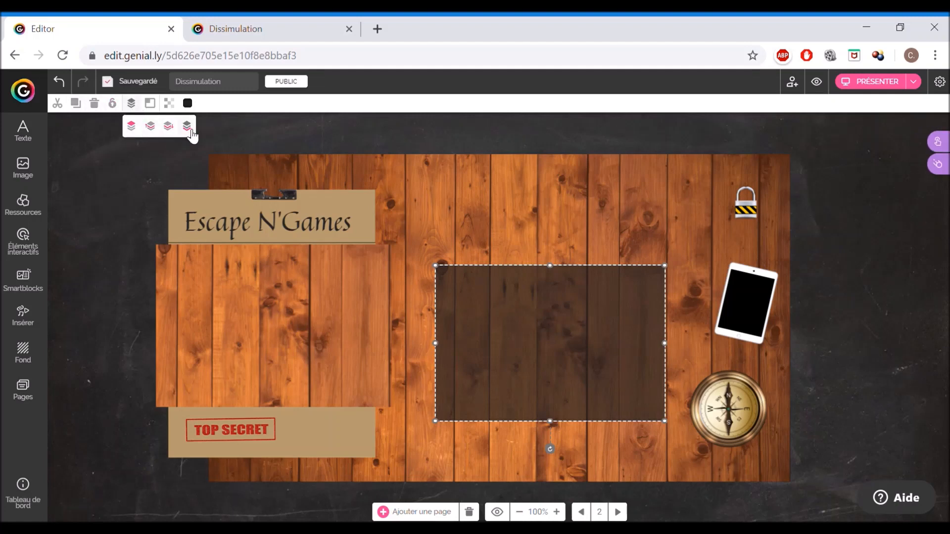
{"action": "left_click", "coordinate": [113, 108]}
{"action": "left_click_drag", "start_coordinate": [212, 318], "coordinate": [486, 338]}
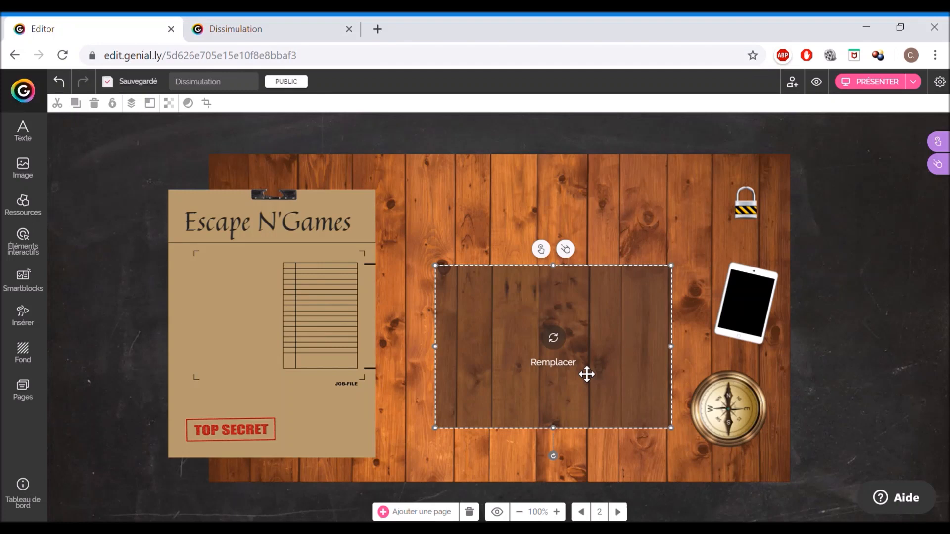
- Nudge the wood patch slightly left and up so it aligns exactly over the dark rectangle
{"action": "key", "text": "Left"}
{"action": "key", "text": "Left"}
{"action": "key", "text": "Up"}
{"action": "key", "text": "Up"}
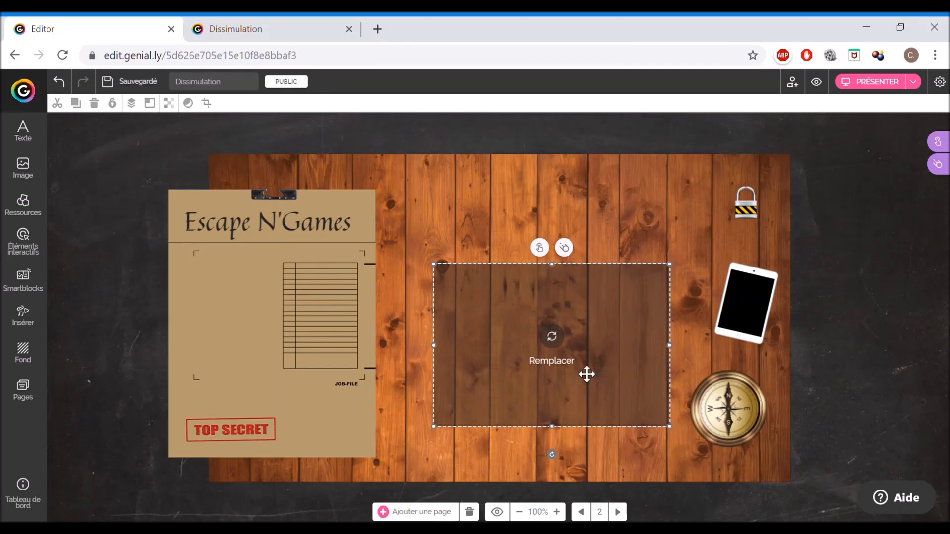
{"action": "left_click", "coordinate": [863, 366]}
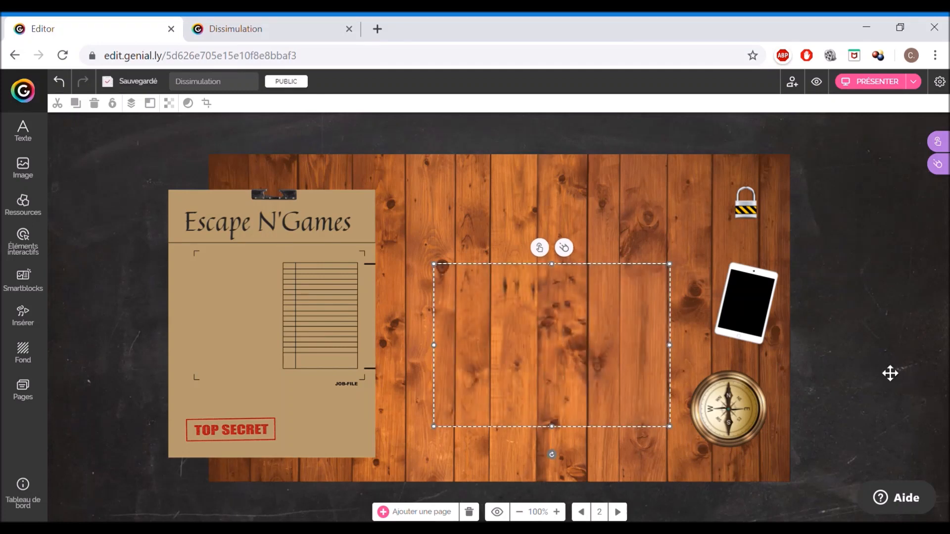
{"action": "left_click", "coordinate": [581, 356]}
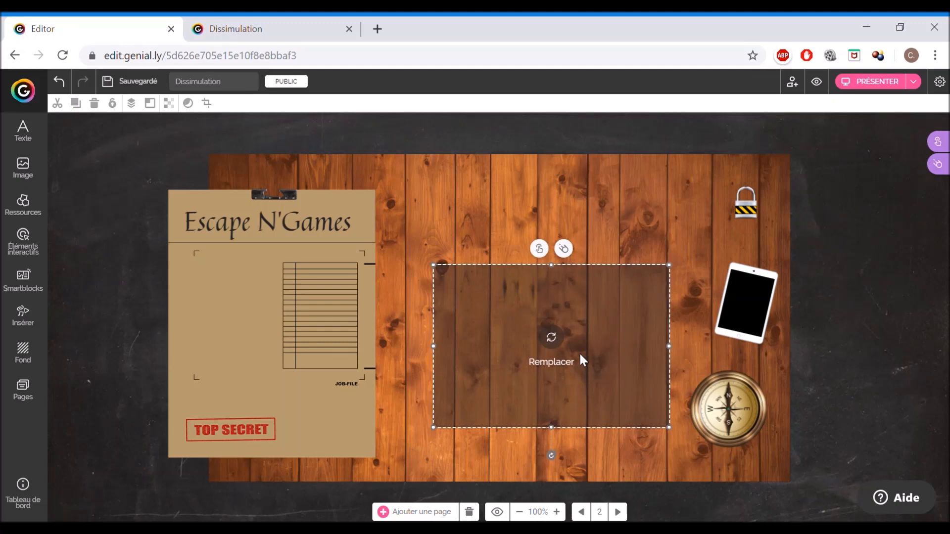
{"action": "left_click", "coordinate": [826, 351]}
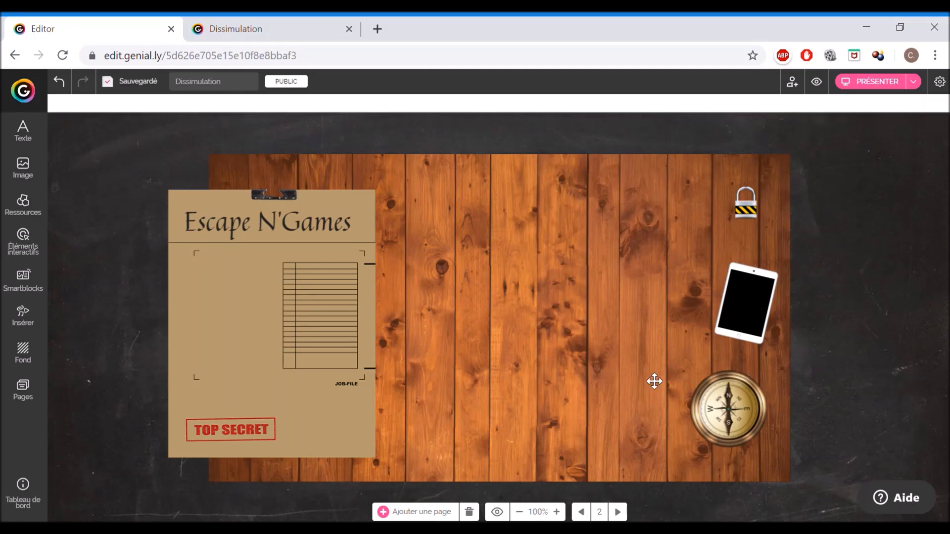
{"action": "left_click", "coordinate": [496, 372]}
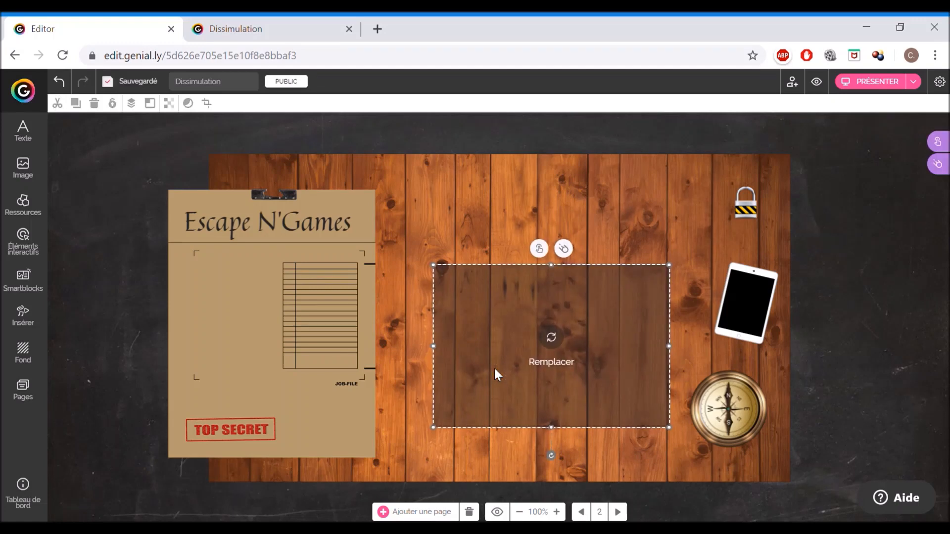
{"action": "left_click", "coordinate": [812, 410]}
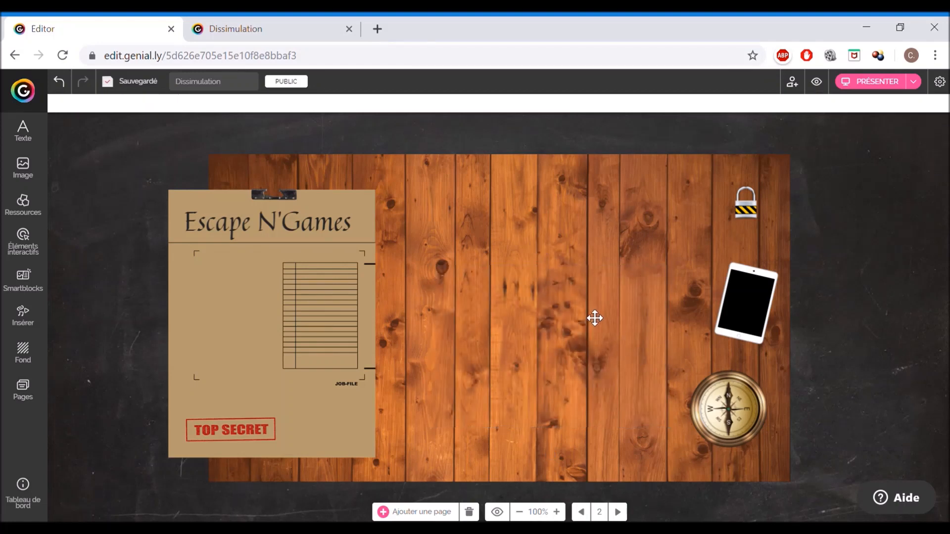
- Move the wood patch aside and add a thin vertical bar shape along the dark rectangle's left edge
{"action": "left_click_drag", "start_coordinate": [595, 318], "coordinate": [338, 311]}
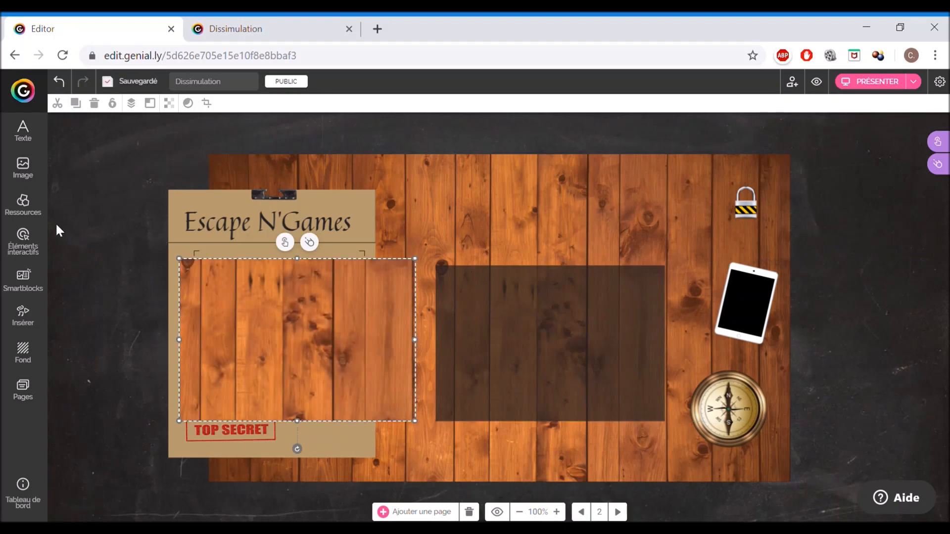
{"action": "left_click", "coordinate": [35, 218]}
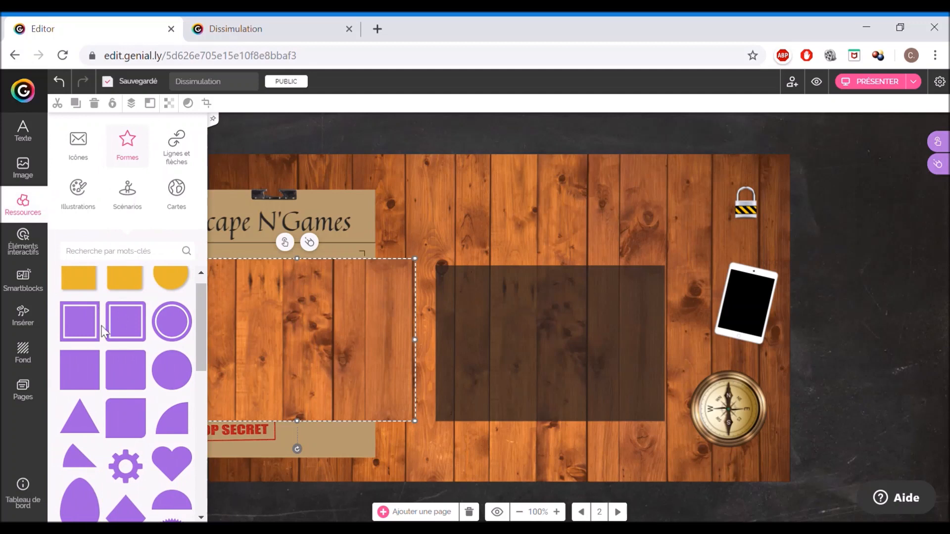
{"action": "left_click", "coordinate": [90, 373]}
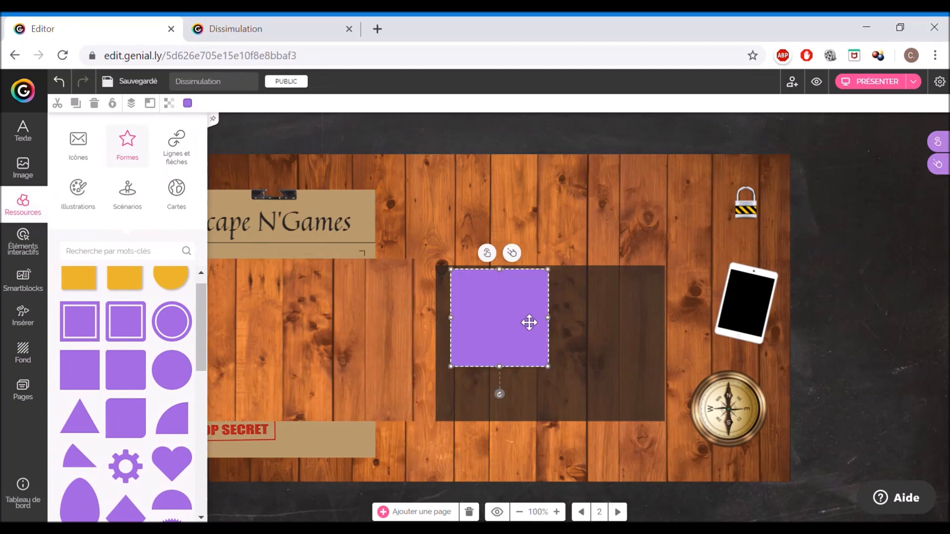
{"action": "left_click_drag", "start_coordinate": [549, 317], "coordinate": [449, 334]}
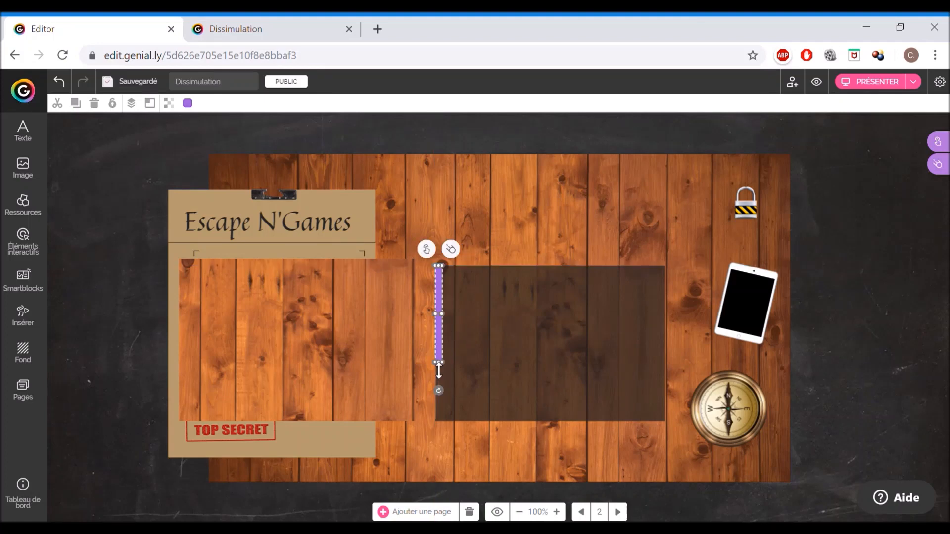
{"action": "left_click_drag", "start_coordinate": [438, 370], "coordinate": [439, 428]}
- Fill the vertical bar with black 000000
{"action": "left_click", "coordinate": [188, 104]}
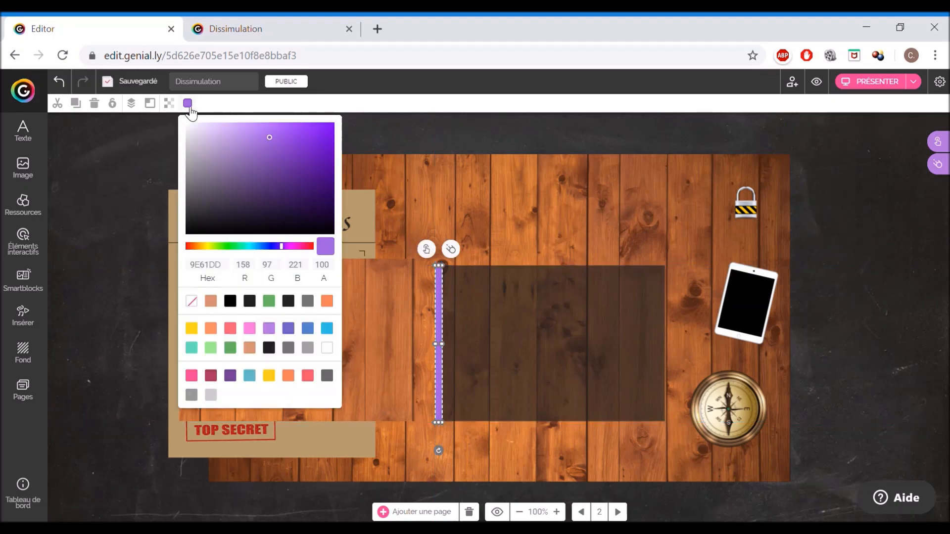
{"action": "left_click", "coordinate": [235, 305]}
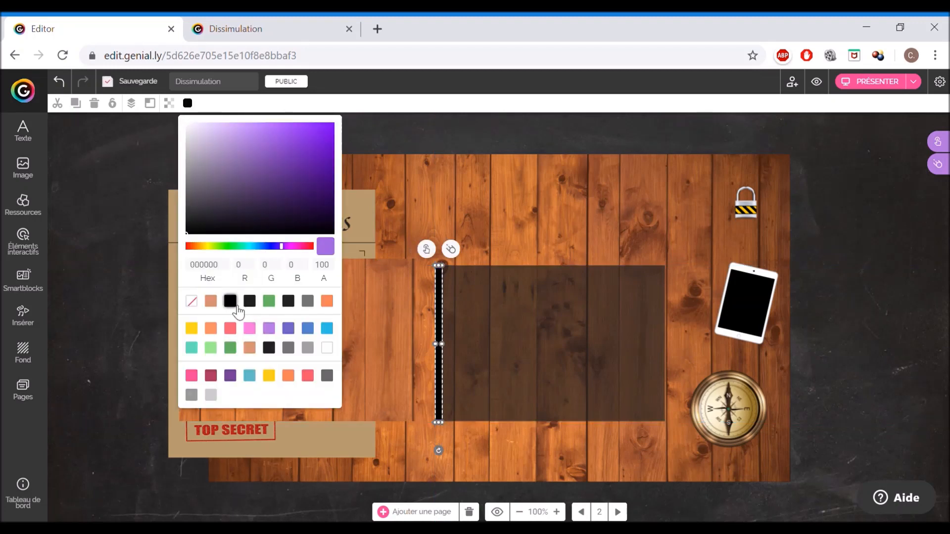
{"action": "left_click", "coordinate": [121, 116]}
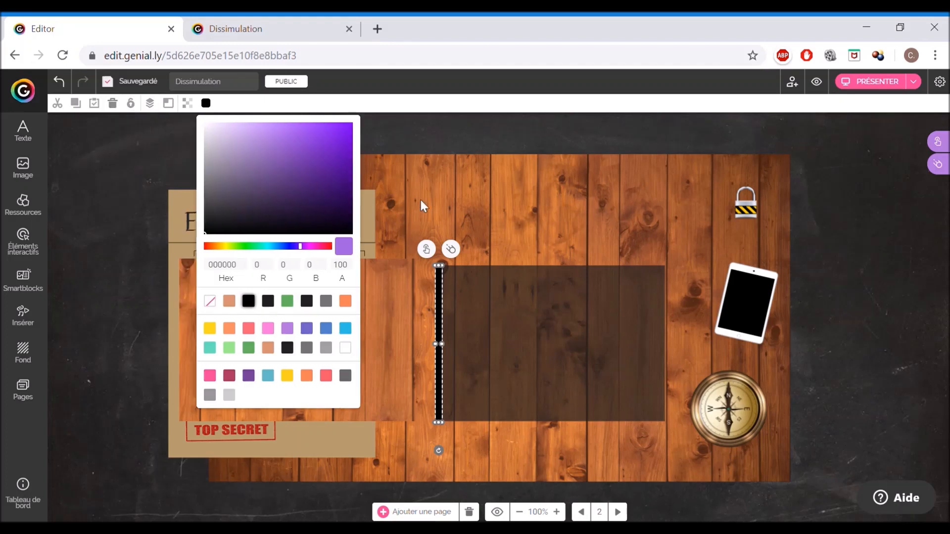
{"action": "left_click", "coordinate": [441, 306]}
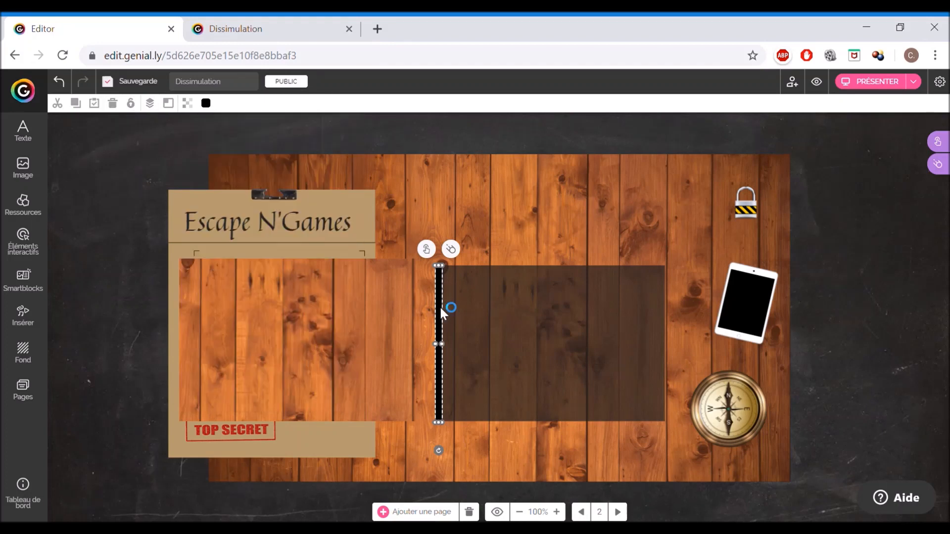
- Duplicate the black bar and position the copy along the dark rectangle's right edge
{"action": "key", "text": "ctrl+d"}
{"action": "left_click_drag", "start_coordinate": [449, 313], "coordinate": [577, 318]}
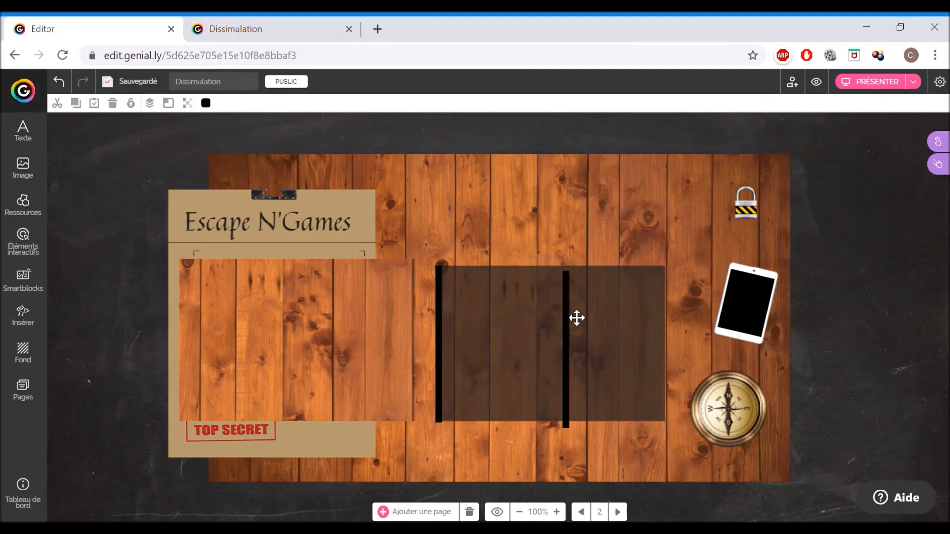
{"action": "left_click_drag", "start_coordinate": [656, 306], "coordinate": [669, 313]}
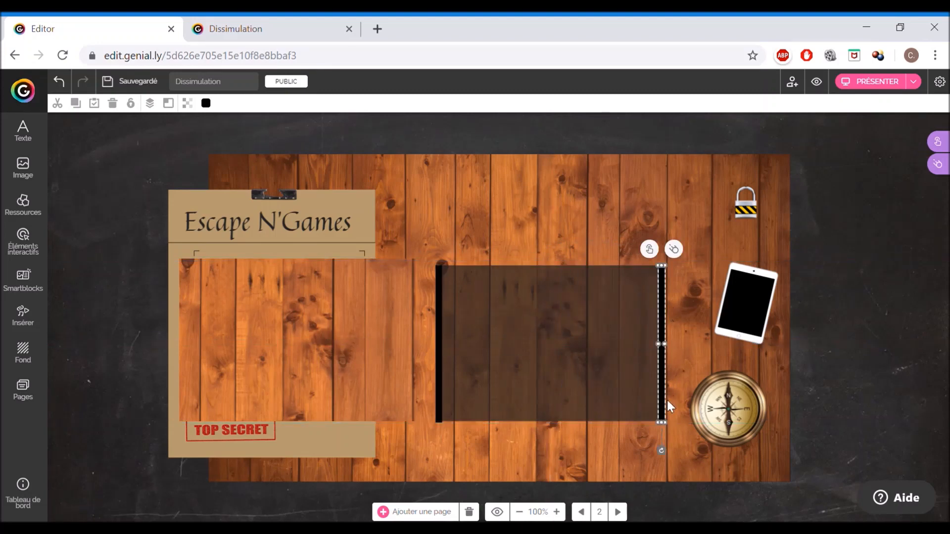
{"action": "left_click_drag", "start_coordinate": [663, 431], "coordinate": [663, 427]}
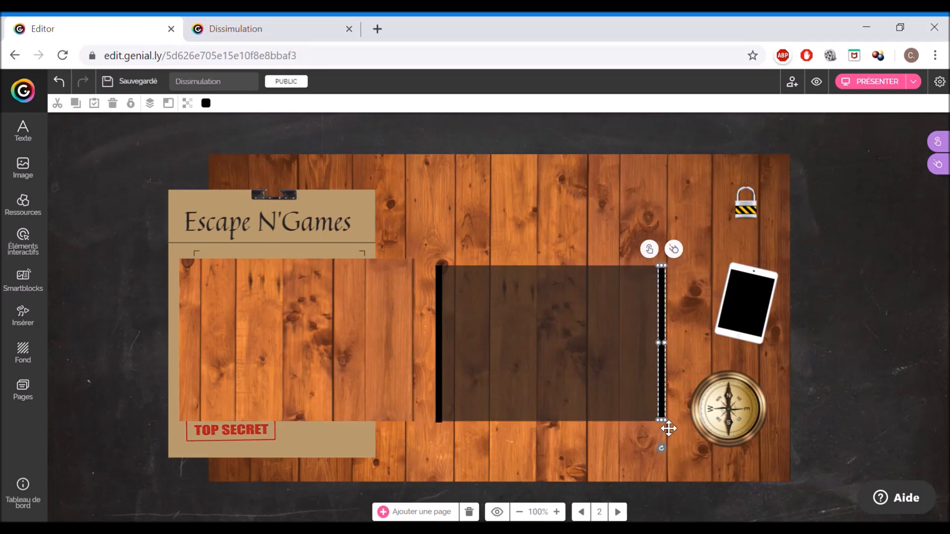
{"action": "left_click", "coordinate": [448, 408]}
{"action": "left_click_drag", "start_coordinate": [443, 430], "coordinate": [443, 429]}
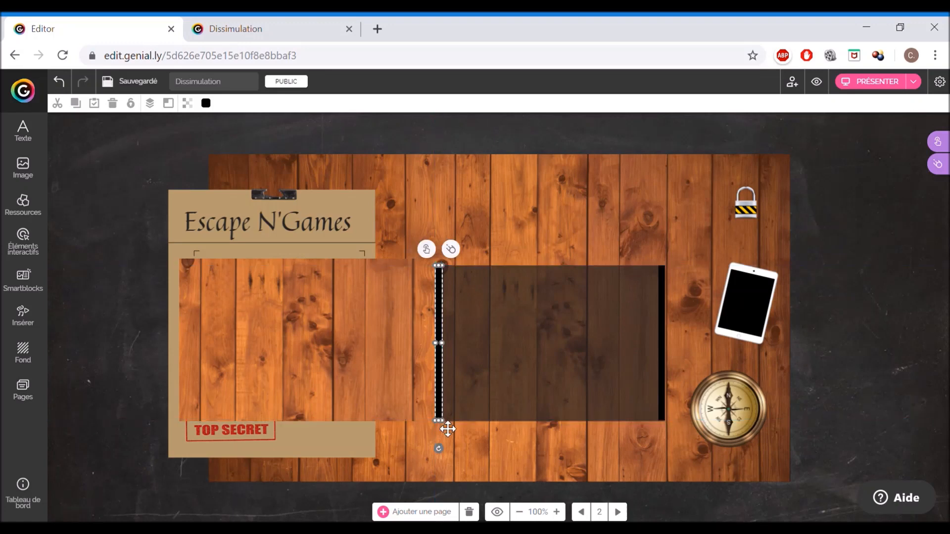
- Insert another square and shape it into a thin horizontal bar along the dark rectangle's top edge
{"action": "left_click", "coordinate": [35, 207]}
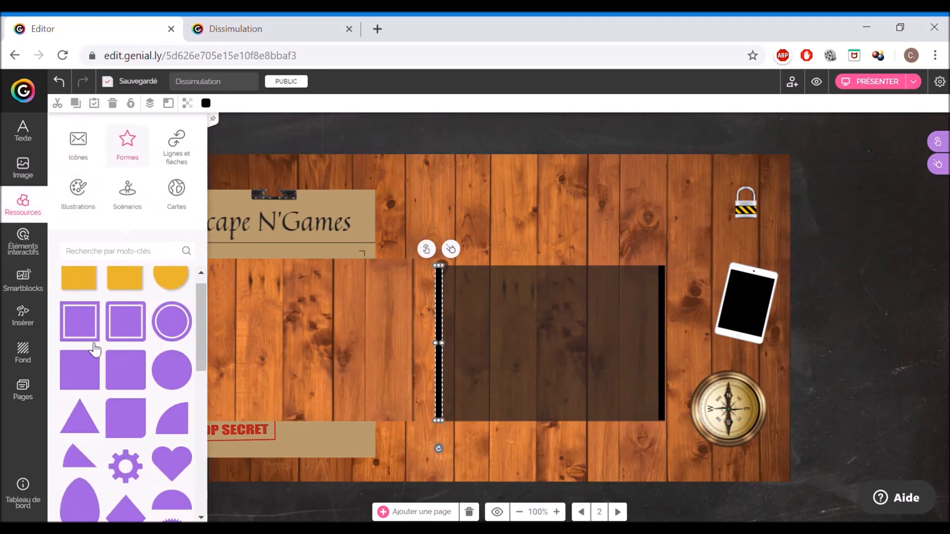
{"action": "left_click", "coordinate": [82, 381]}
{"action": "left_click_drag", "start_coordinate": [530, 338], "coordinate": [671, 322]}
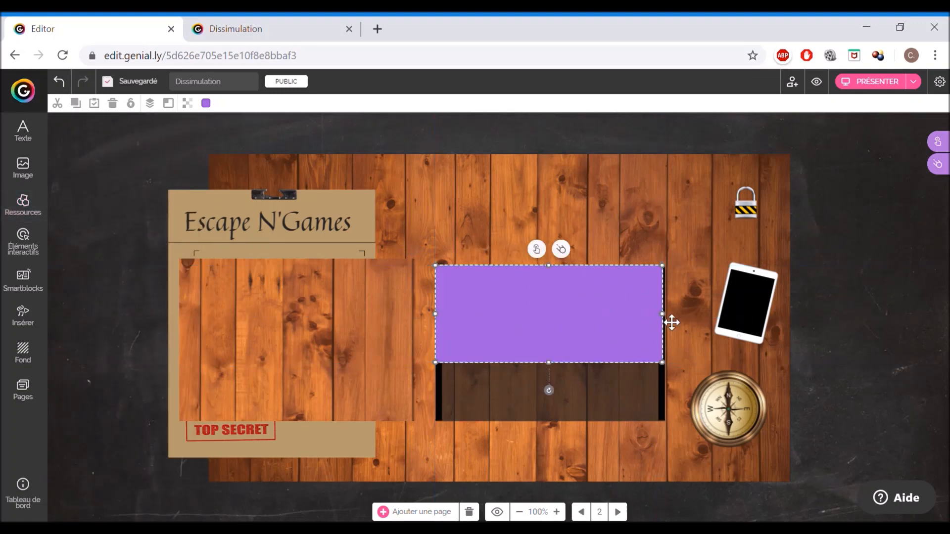
{"action": "left_click_drag", "start_coordinate": [551, 371], "coordinate": [553, 276]}
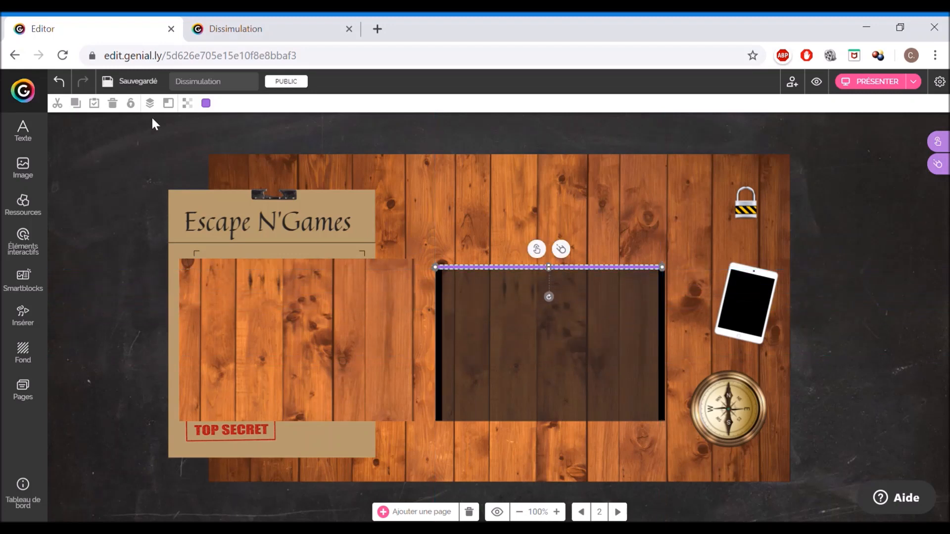
- Fill the horizontal bar with dark grey 202020
{"action": "left_click", "coordinate": [206, 103]}
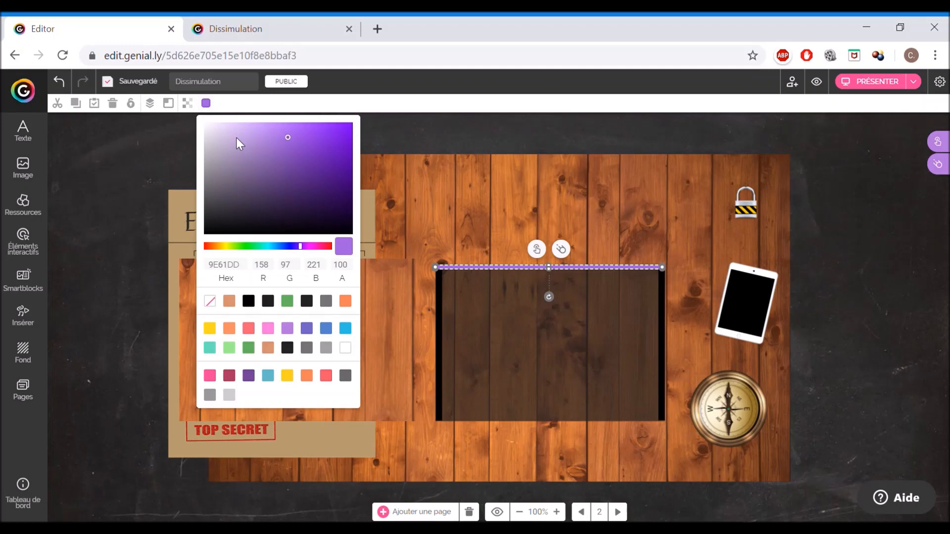
{"action": "left_click", "coordinate": [274, 300]}
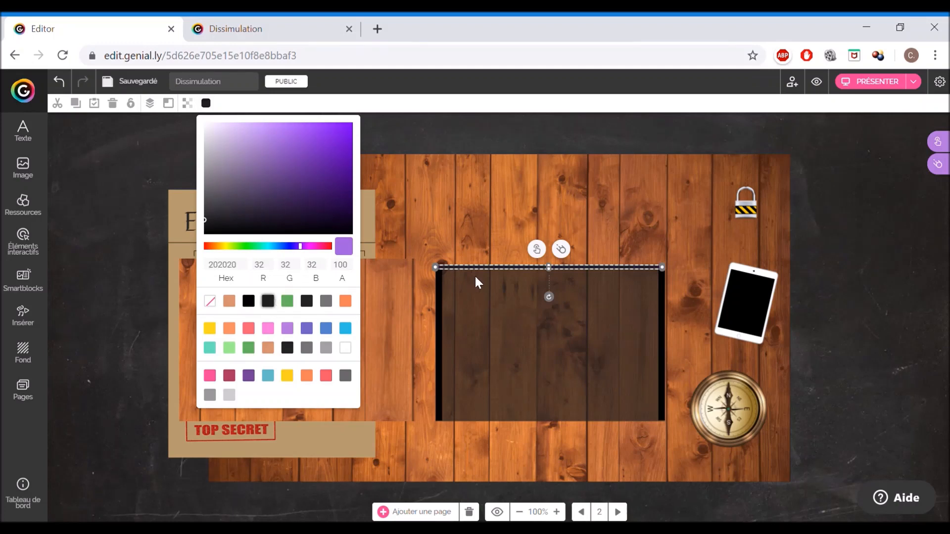
{"action": "left_click", "coordinate": [498, 278]}
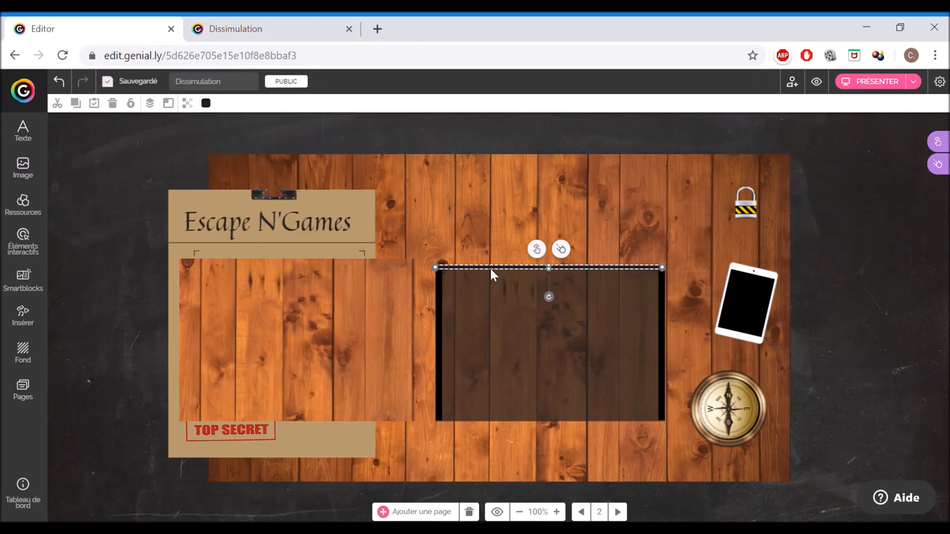
- Add a matching grey bar along the rectangle's bottom edge and align both horizontal bars with the rectangle's edges
{"action": "left_click_drag", "start_coordinate": [500, 278], "coordinate": [489, 417]}
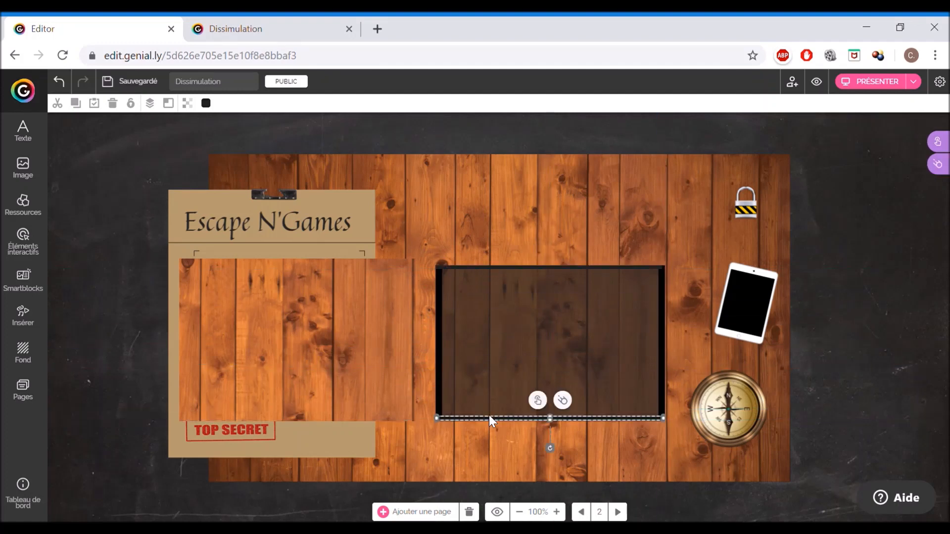
{"action": "key", "text": "Left"}
{"action": "key", "text": "Left"}
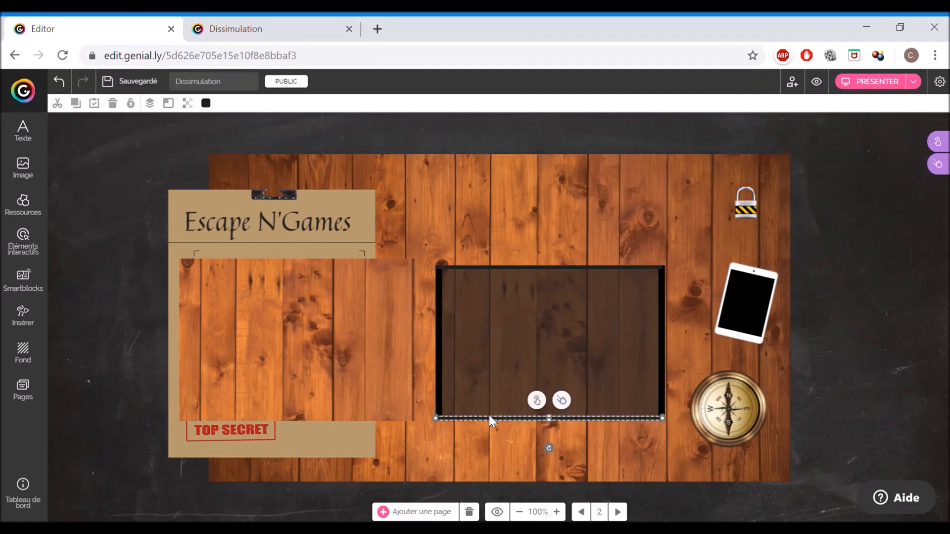
{"action": "left_click", "coordinate": [871, 401]}
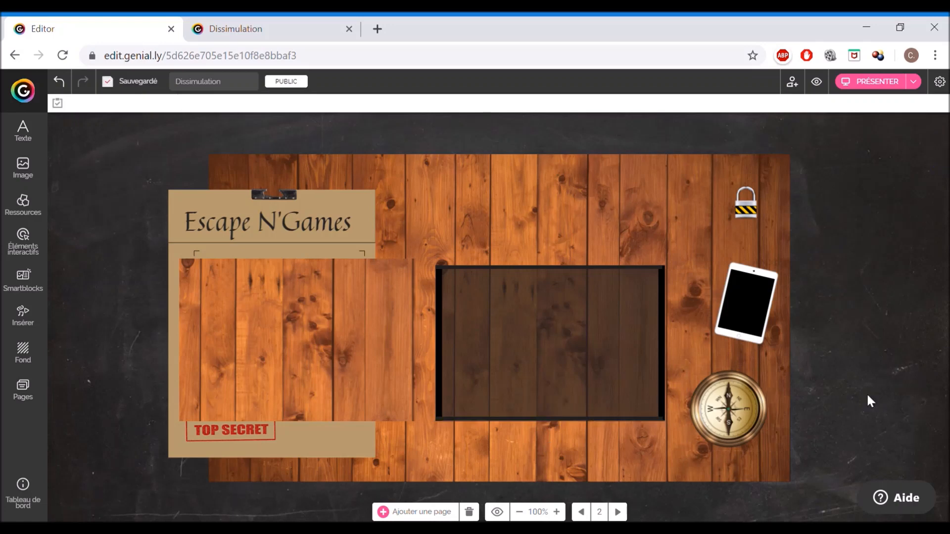
{"action": "left_click", "coordinate": [581, 427]}
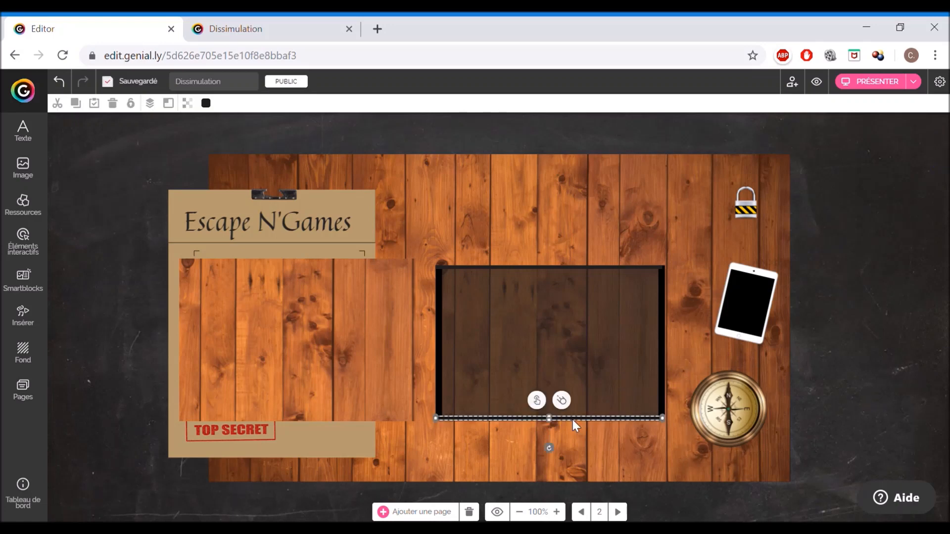
{"action": "left_click_drag", "start_coordinate": [553, 423], "coordinate": [553, 418]}
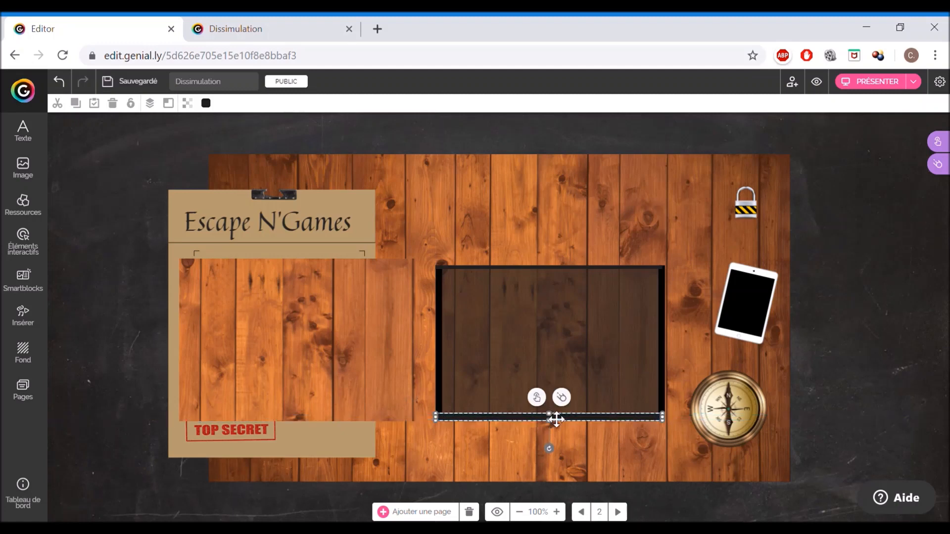
{"action": "left_click", "coordinate": [538, 267]}
{"action": "left_click_drag", "start_coordinate": [550, 270], "coordinate": [553, 278]}
{"action": "left_click", "coordinate": [819, 344]}
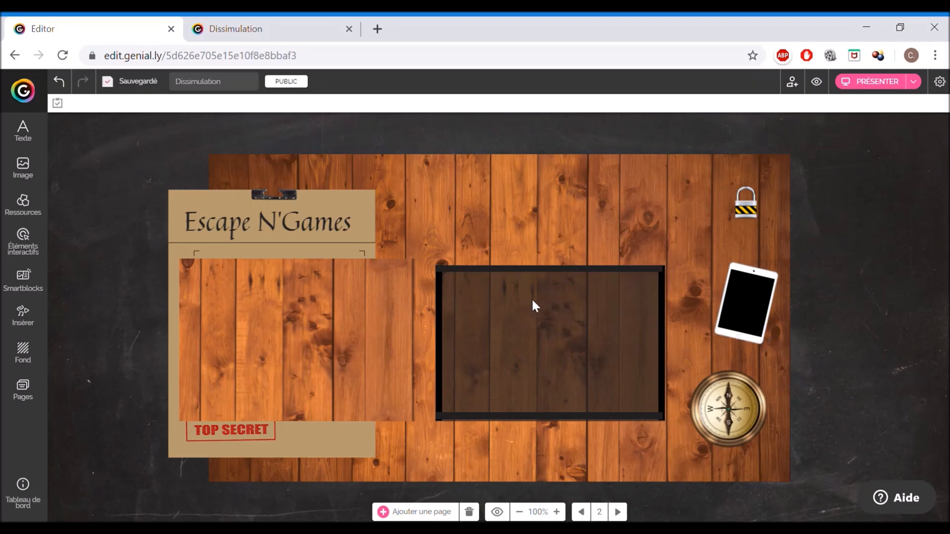
- Lock the four border bars around the dark rectangle in place
{"action": "left_click", "coordinate": [529, 278]}
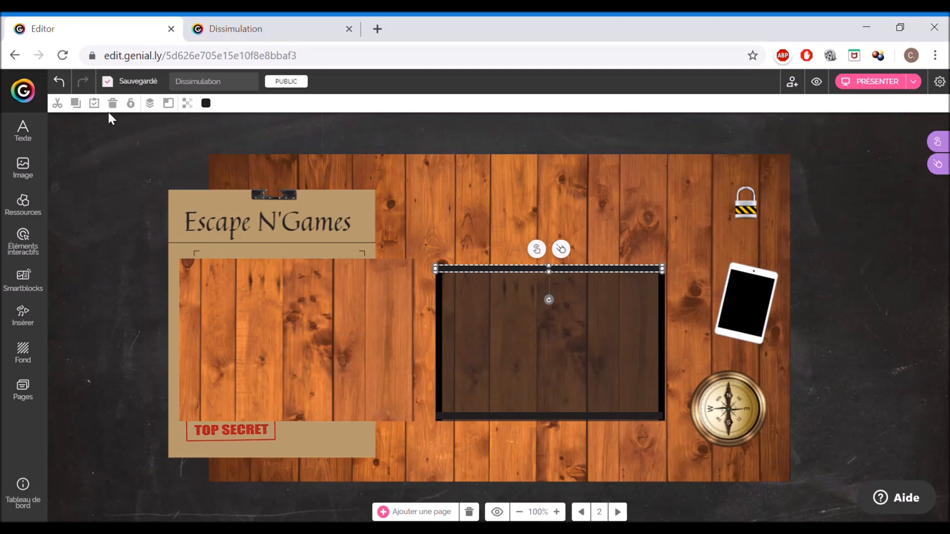
{"action": "left_click", "coordinate": [130, 103]}
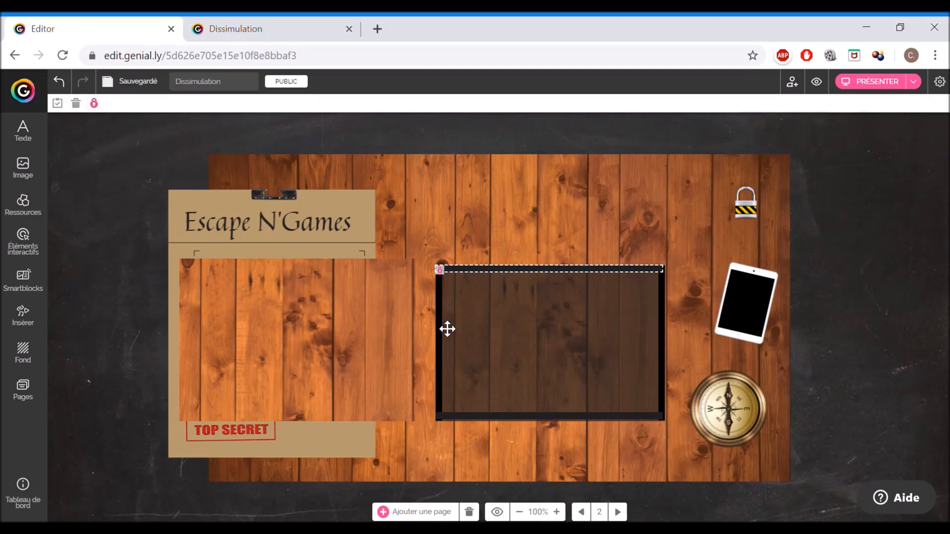
{"action": "left_click", "coordinate": [445, 328]}
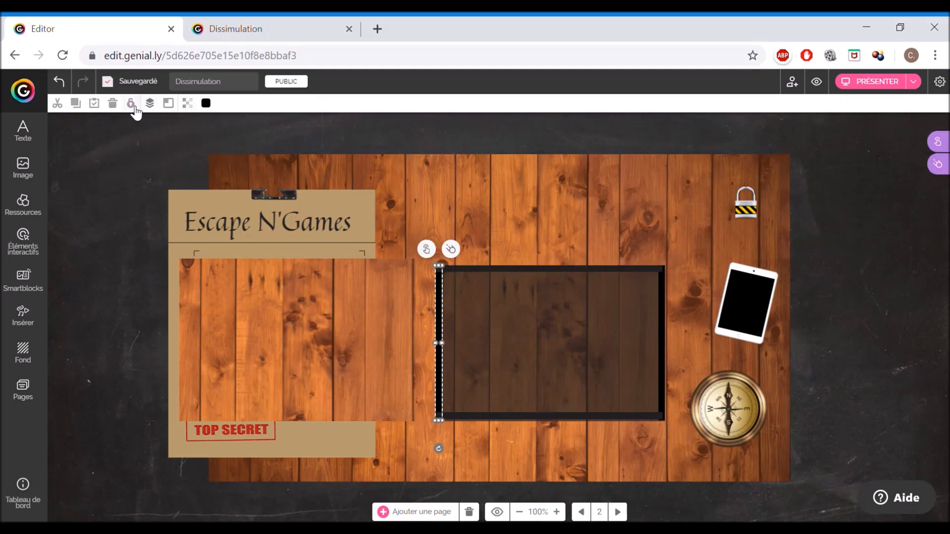
{"action": "left_click", "coordinate": [132, 105]}
{"action": "left_click", "coordinate": [552, 422]}
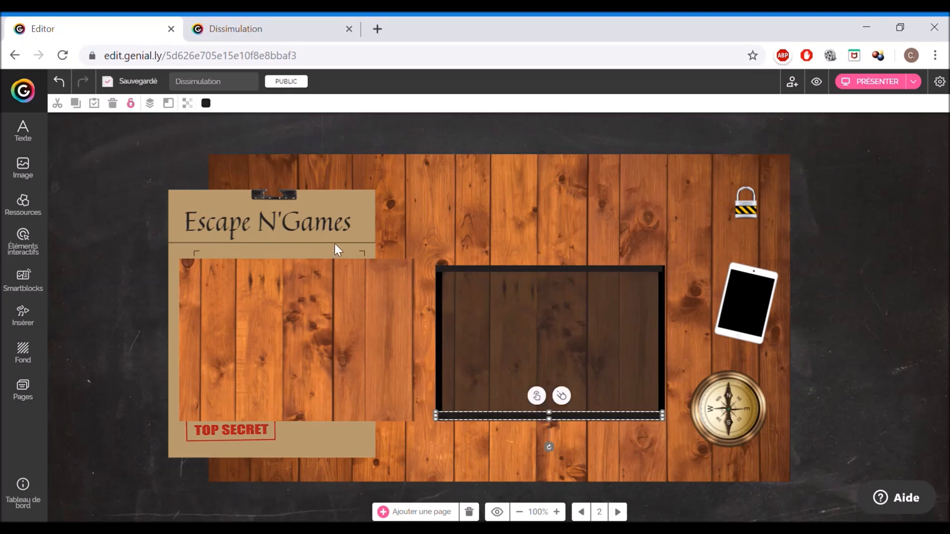
{"action": "left_click", "coordinate": [129, 105]}
{"action": "left_click", "coordinate": [662, 317]}
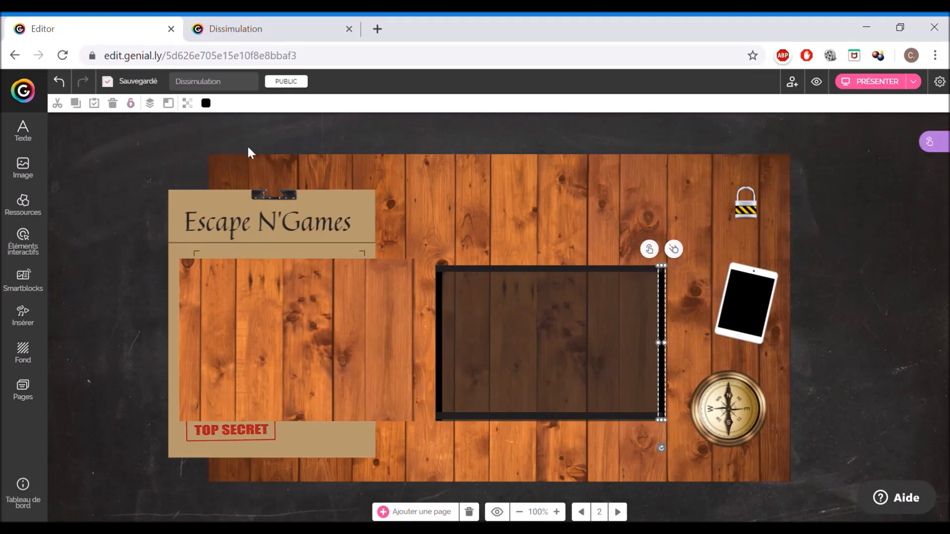
{"action": "left_click", "coordinate": [130, 104]}
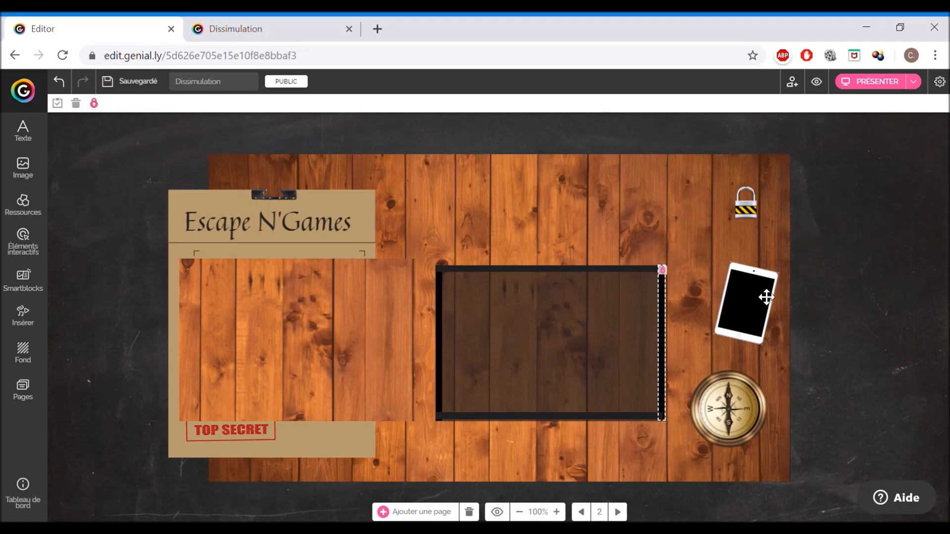
{"action": "left_click_drag", "start_coordinate": [759, 314], "coordinate": [730, 324]}
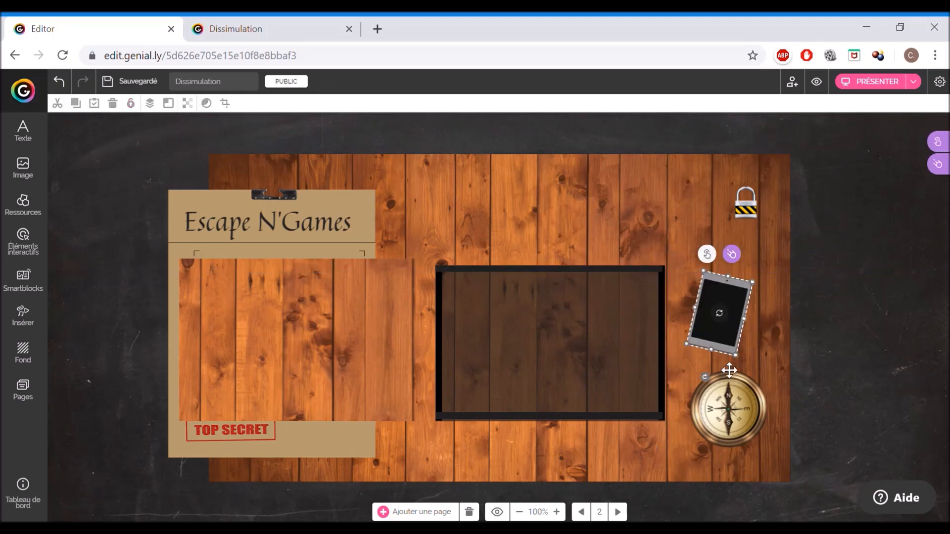
{"action": "left_click", "coordinate": [726, 420], "text": "shift"}
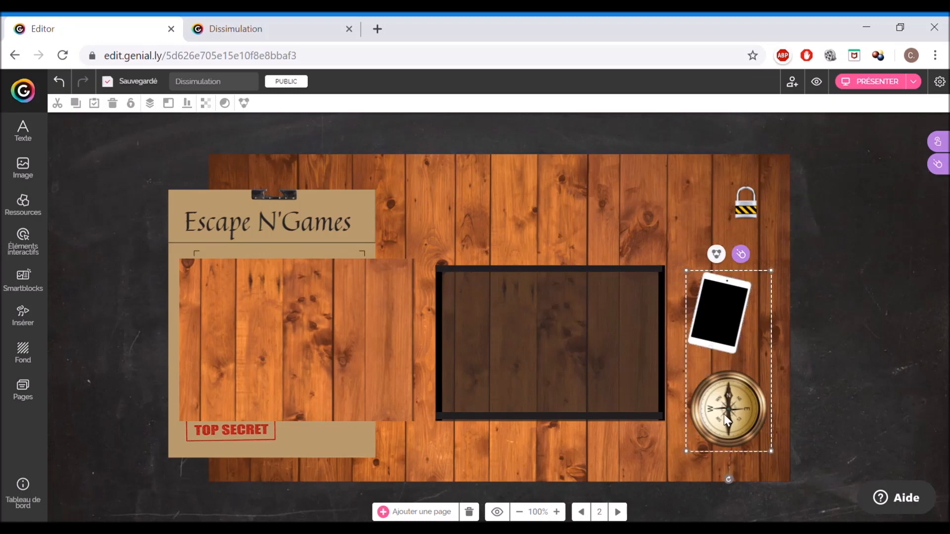
{"action": "left_click", "coordinate": [149, 103]}
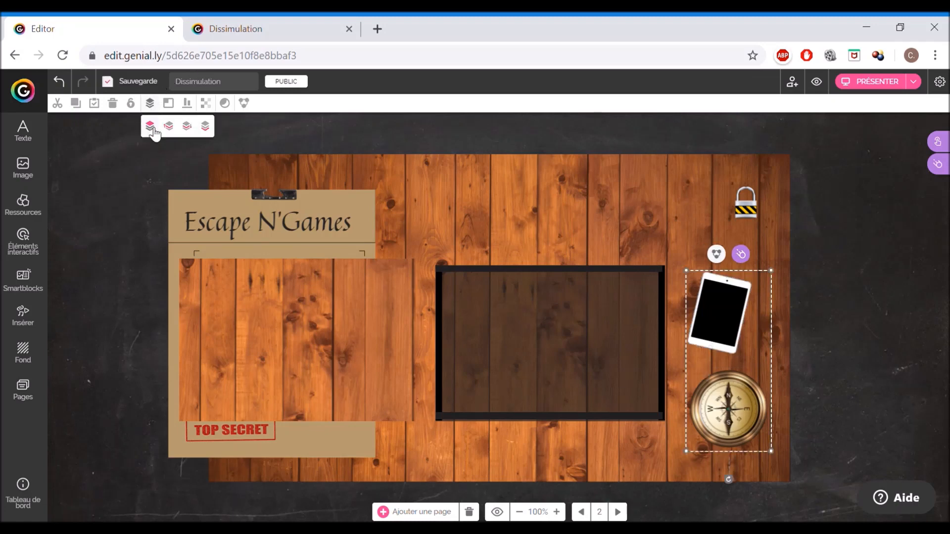
{"action": "left_click", "coordinate": [273, 342]}
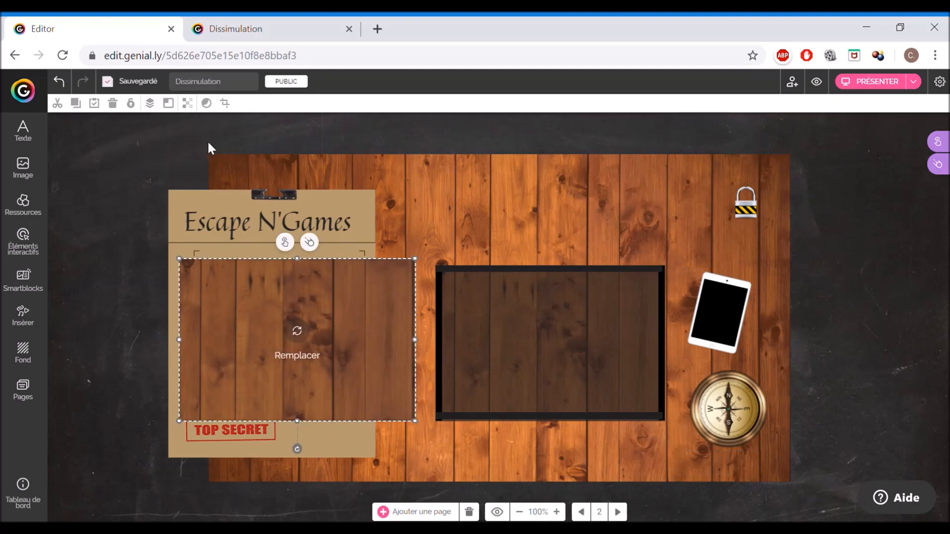
- Bring the Escape N'Games clipboard to the front so it sits above the left wood patch
{"action": "left_click", "coordinate": [149, 103]}
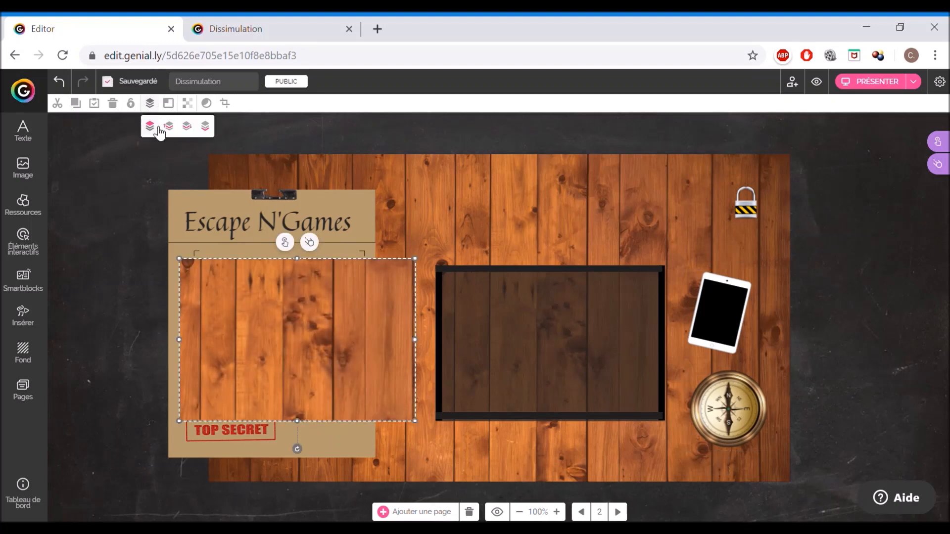
{"action": "double_click", "coordinate": [215, 218]}
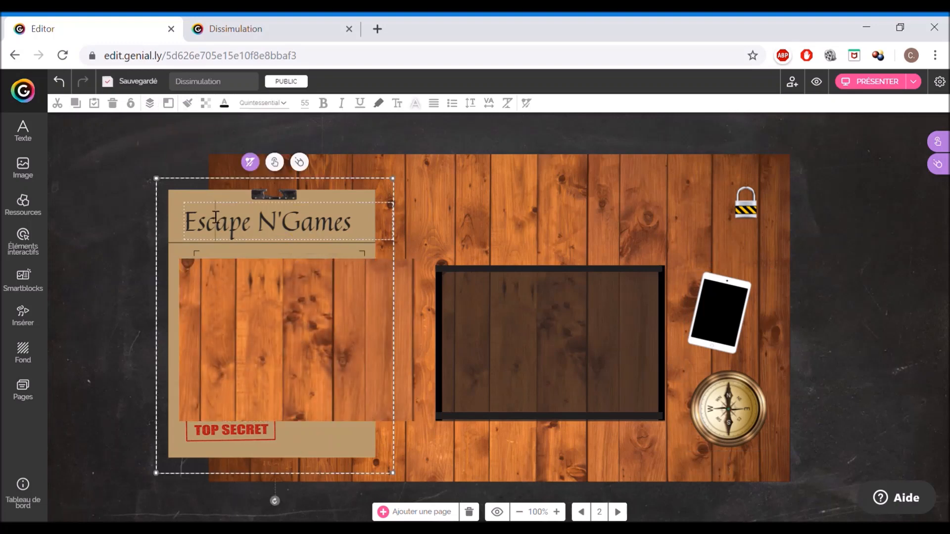
{"action": "left_click", "coordinate": [107, 214]}
{"action": "left_click_drag", "start_coordinate": [233, 195], "coordinate": [549, 203]}
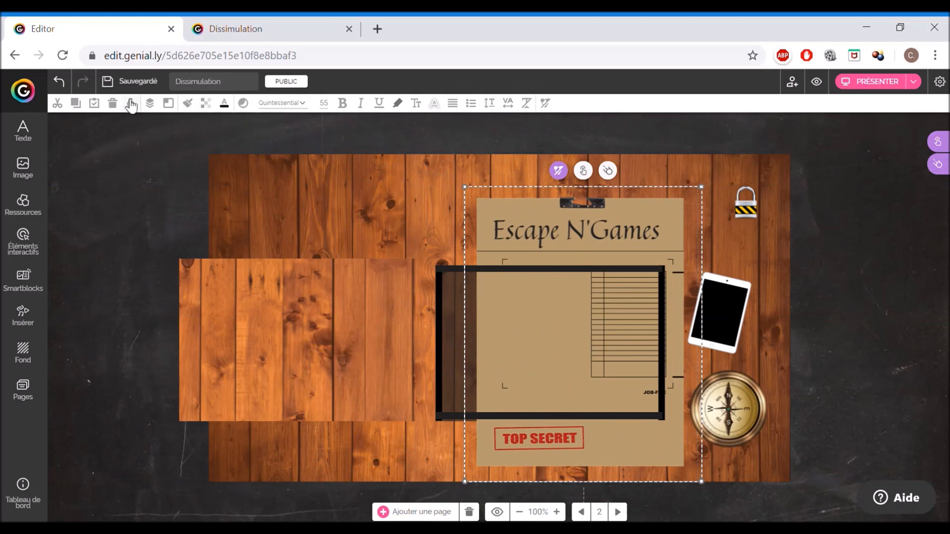
{"action": "left_click", "coordinate": [154, 104]}
{"action": "left_click", "coordinate": [150, 126]}
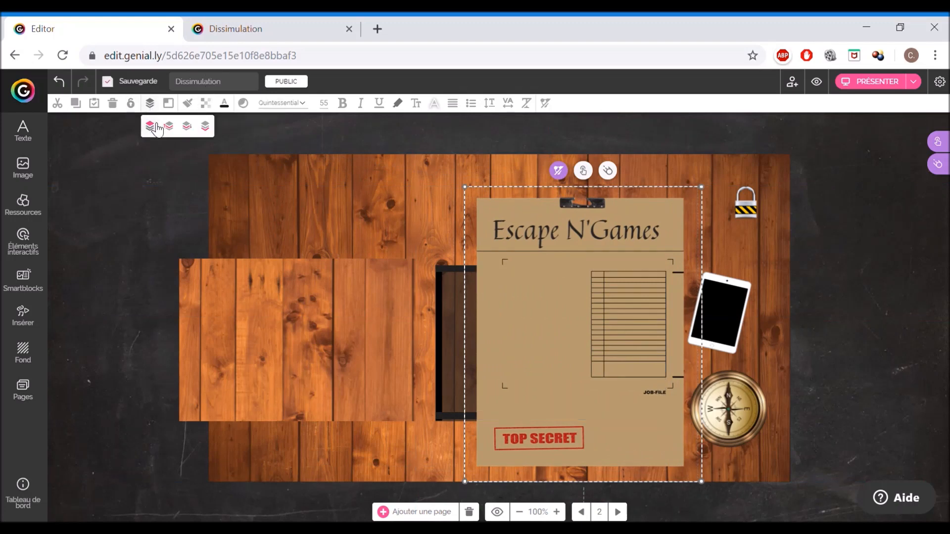
{"action": "left_click_drag", "start_coordinate": [583, 231], "coordinate": [322, 238]}
- Move the tablet inside the dark framed rectangle and nudge the clipboard slightly down and left
{"action": "left_click_drag", "start_coordinate": [197, 335], "coordinate": [282, 322]}
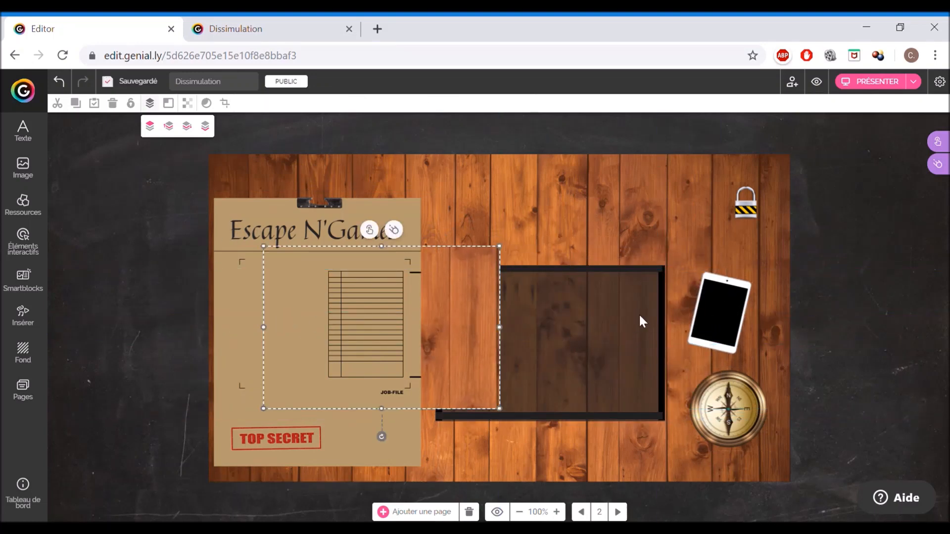
{"action": "left_click", "coordinate": [648, 324]}
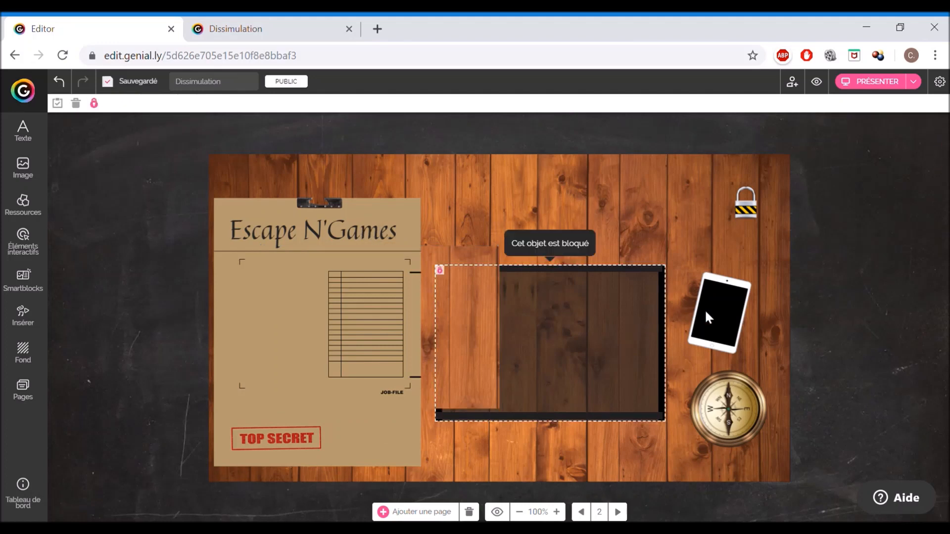
{"action": "left_click_drag", "start_coordinate": [712, 320], "coordinate": [633, 339]}
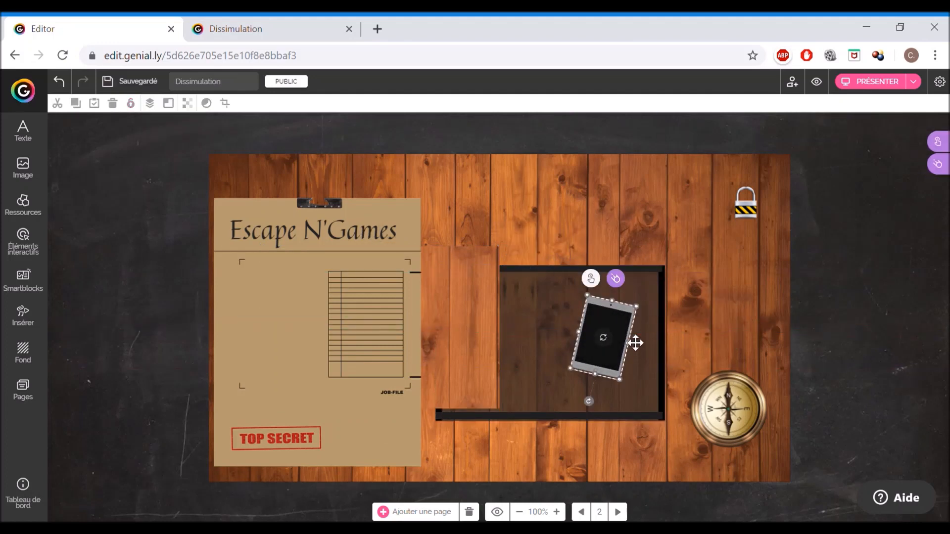
{"action": "left_click", "coordinate": [521, 331]}
{"action": "left_click_drag", "start_coordinate": [460, 331], "coordinate": [390, 353]}
{"action": "left_click_drag", "start_coordinate": [364, 458], "coordinate": [349, 473]}
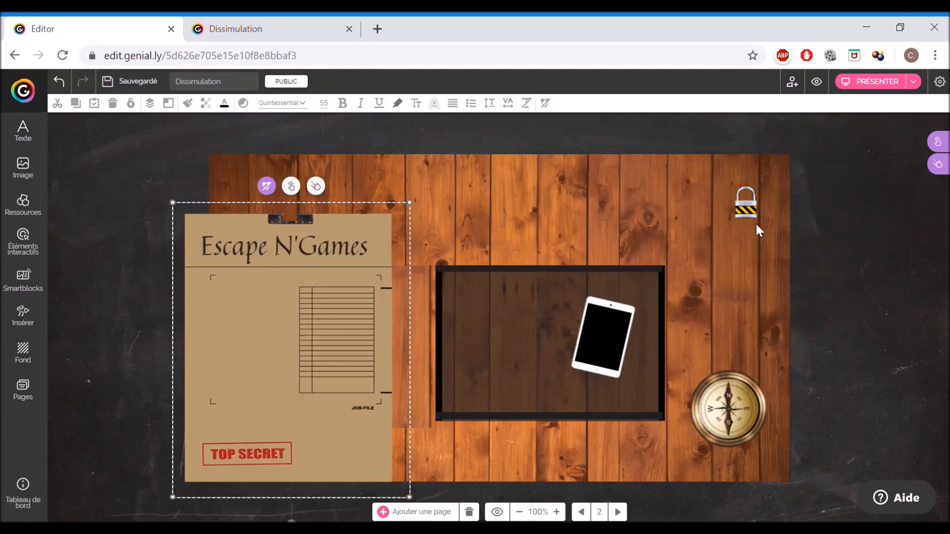
- Move the padlock into the frame and slide the wood patch over the frame to conceal it
{"action": "left_click_drag", "start_coordinate": [760, 216], "coordinate": [514, 343]}
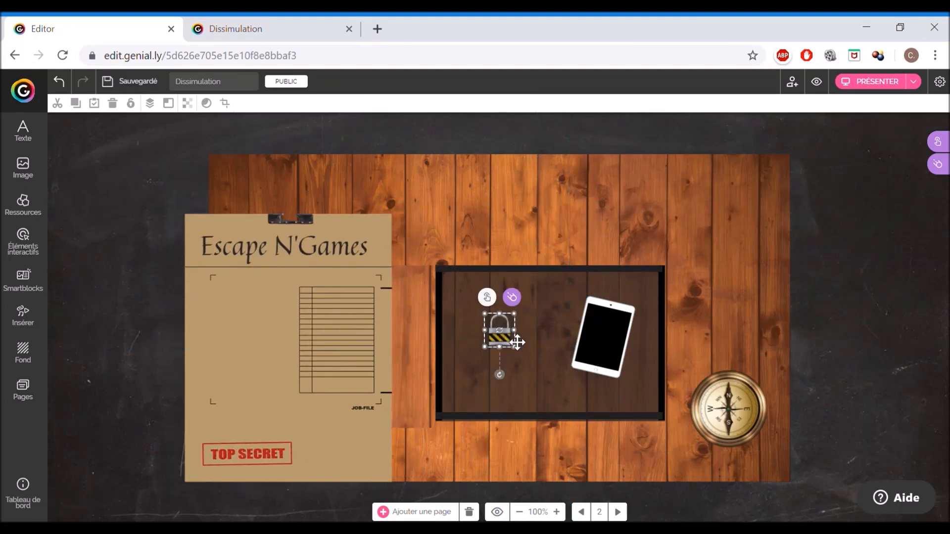
{"action": "left_click_drag", "start_coordinate": [424, 350], "coordinate": [664, 349]}
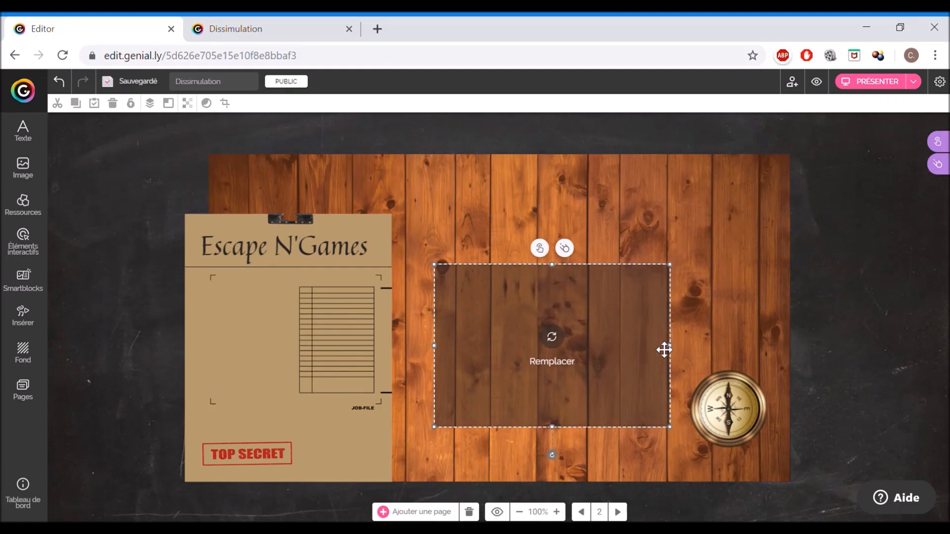
{"action": "left_click", "coordinate": [885, 329]}
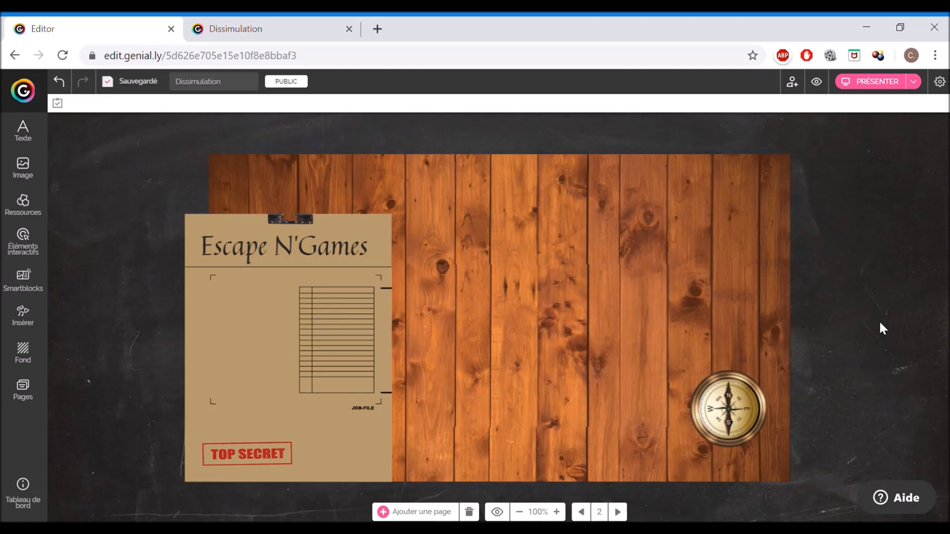
{"action": "left_click", "coordinate": [621, 345]}
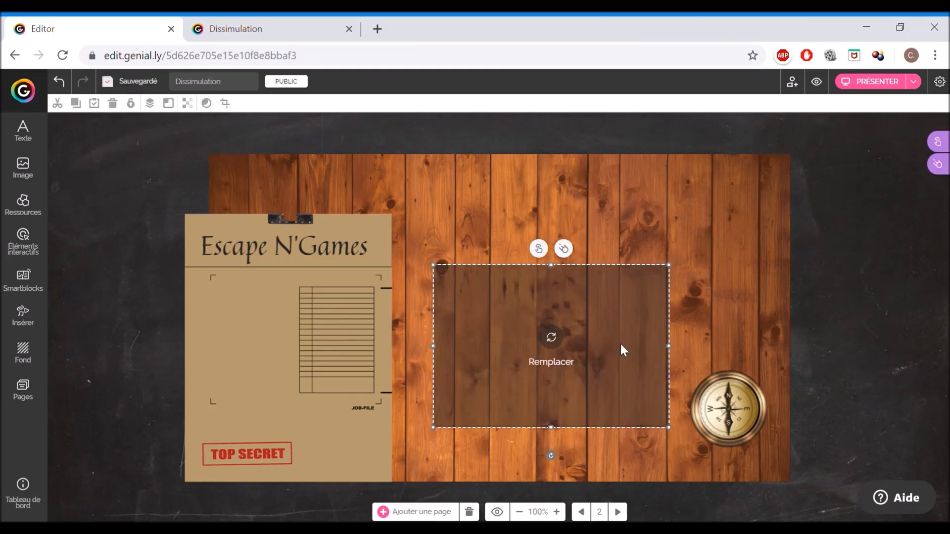
{"action": "left_click", "coordinate": [877, 372]}
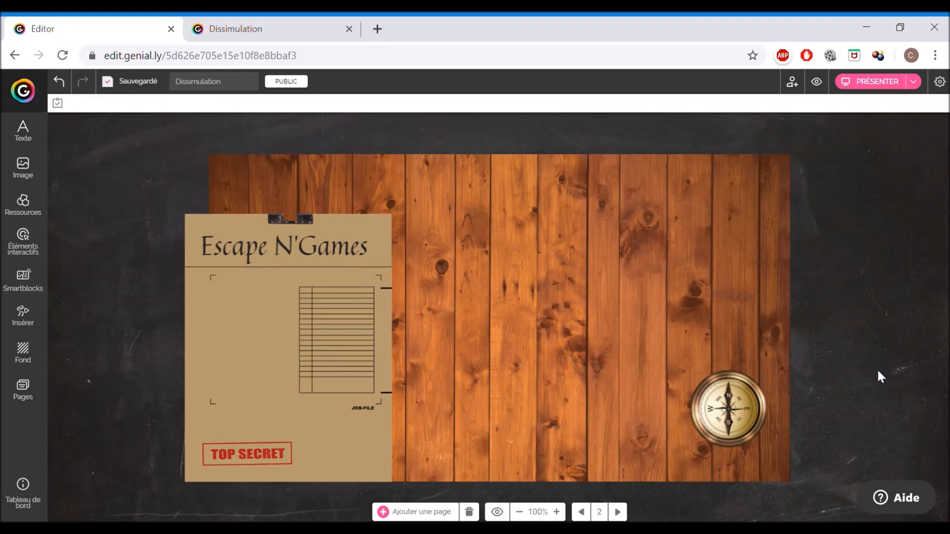
- Move the clipboard toward the centre and the compass to the middle right of the table
{"action": "left_click_drag", "start_coordinate": [311, 411], "coordinate": [454, 396]}
{"action": "left_click_drag", "start_coordinate": [746, 428], "coordinate": [667, 331]}
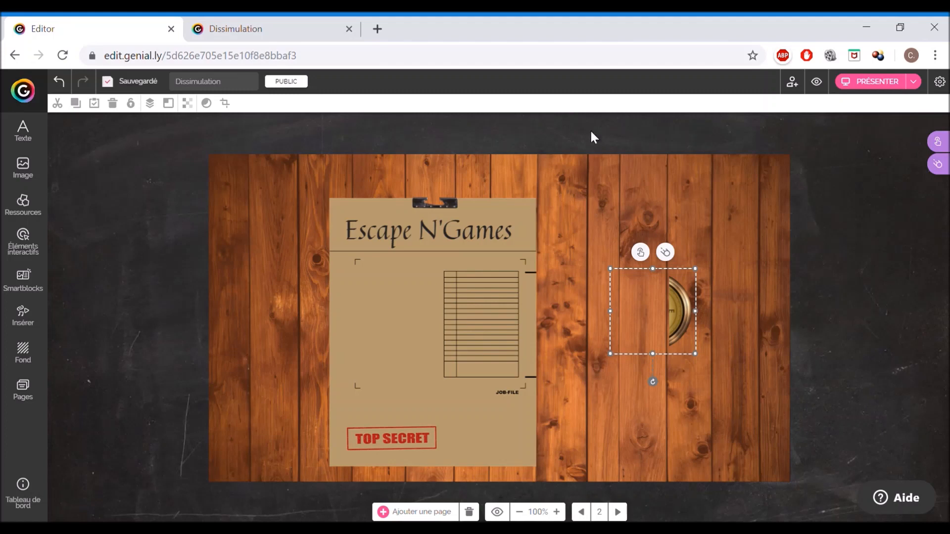
{"action": "mouse_move", "coordinate": [688, 312]}
{"action": "left_click_drag", "start_coordinate": [689, 312], "coordinate": [737, 320]}
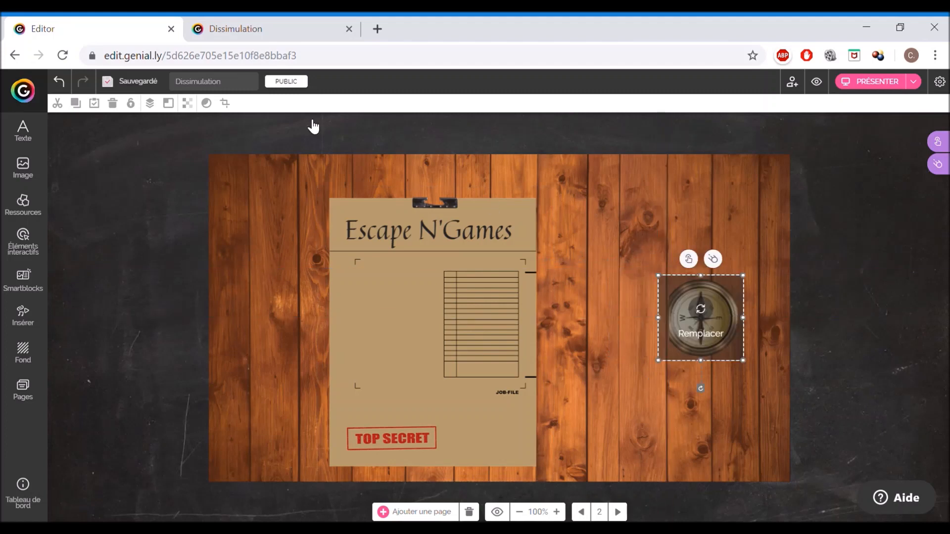
{"action": "left_click", "coordinate": [163, 110]}
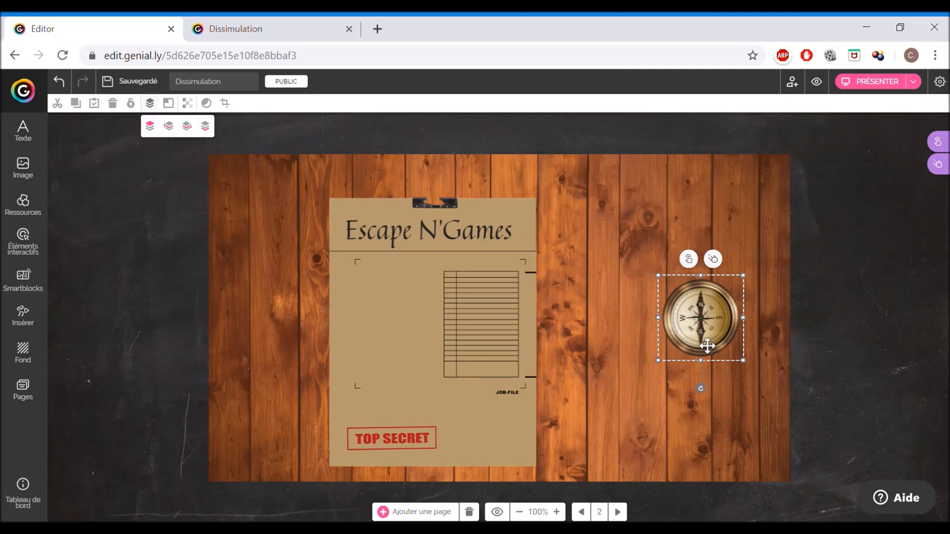
{"action": "left_click_drag", "start_coordinate": [699, 349], "coordinate": [651, 364]}
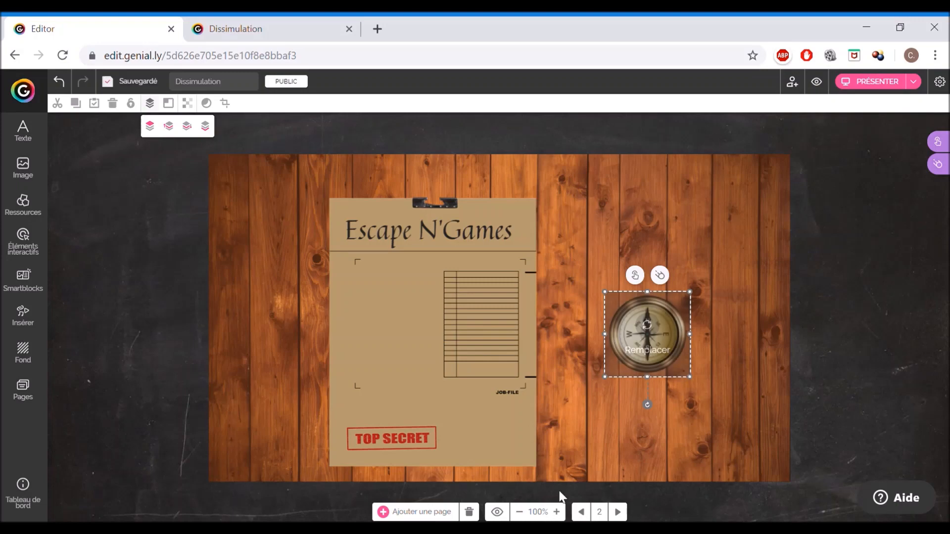
- Preview the slide and test dragging the clipboard, compass and wood patch to reveal the hiding spot
{"action": "left_click", "coordinate": [497, 511]}
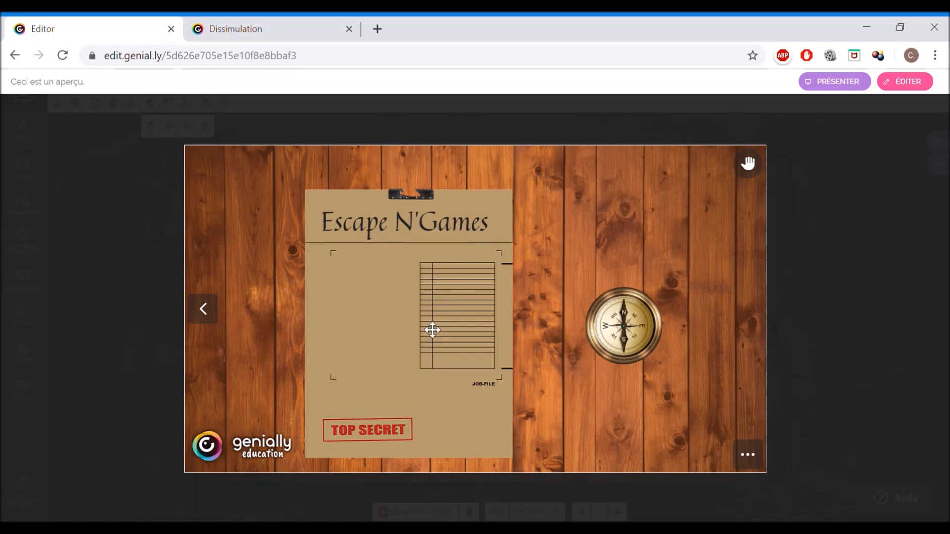
{"action": "left_click_drag", "start_coordinate": [431, 330], "coordinate": [326, 326]}
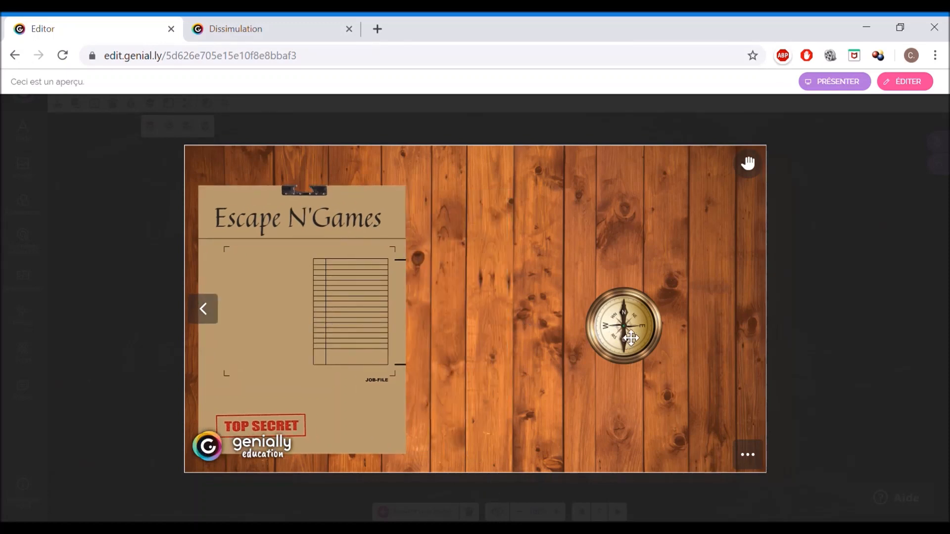
{"action": "left_click_drag", "start_coordinate": [628, 341], "coordinate": [730, 197]}
{"action": "left_click_drag", "start_coordinate": [516, 359], "coordinate": [665, 341]}
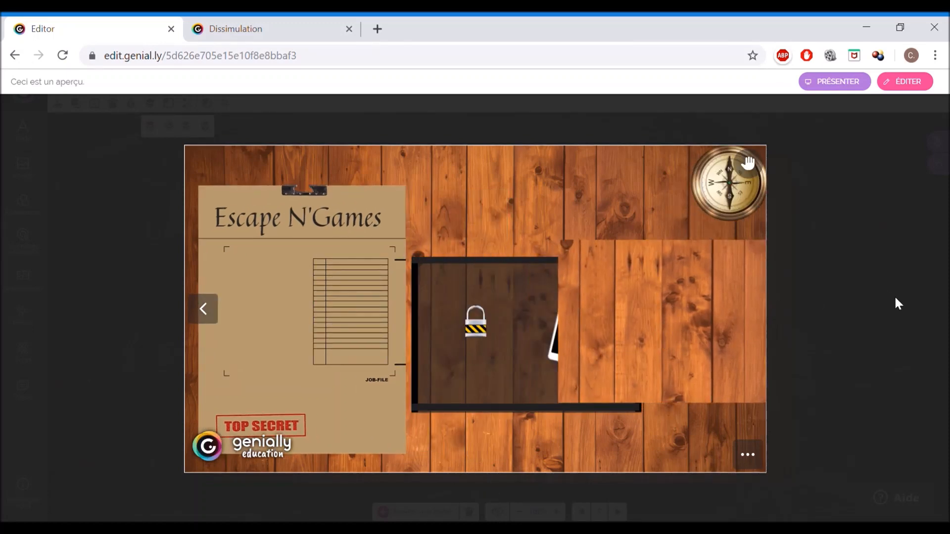
{"action": "key", "text": "Escape"}
- Move the clipboard back to the left and the compass to the table's top-right corner, then preview the slide
{"action": "left_click", "coordinate": [335, 328]}
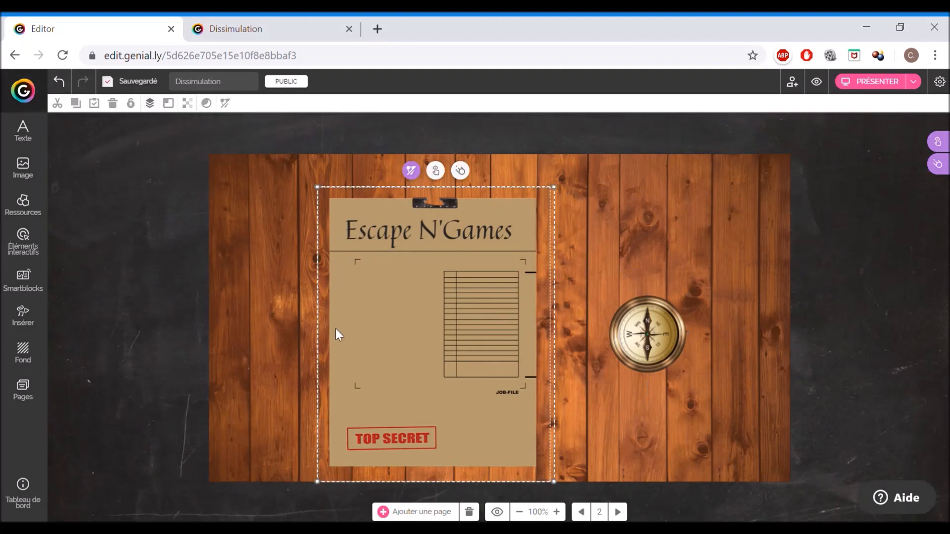
{"action": "left_click_drag", "start_coordinate": [455, 320], "coordinate": [324, 320]}
{"action": "left_click_drag", "start_coordinate": [661, 332], "coordinate": [753, 202]}
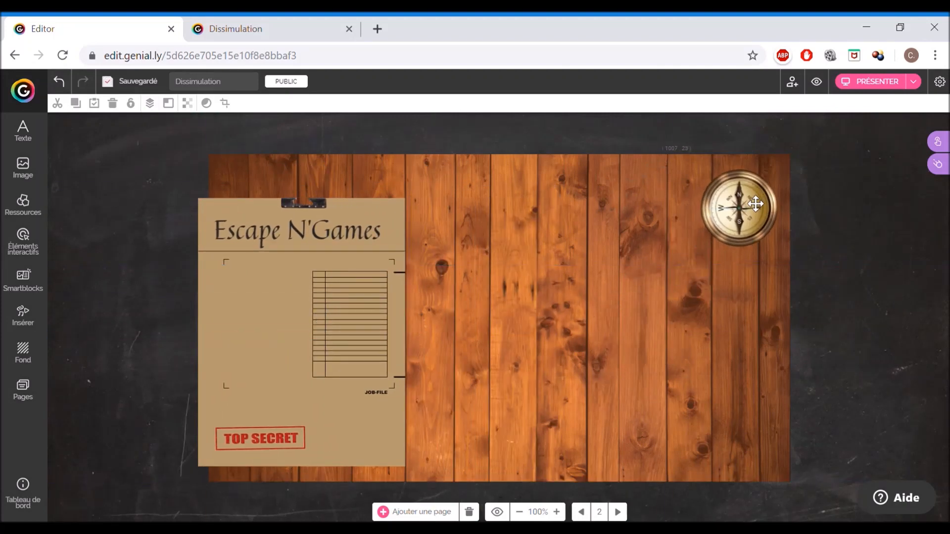
{"action": "left_click", "coordinate": [501, 513]}
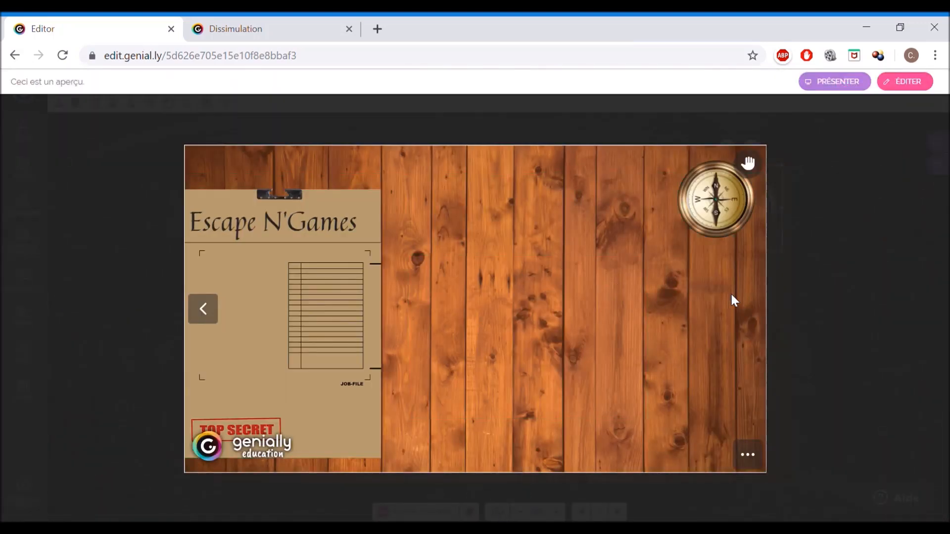
{"action": "key", "text": "Escape"}
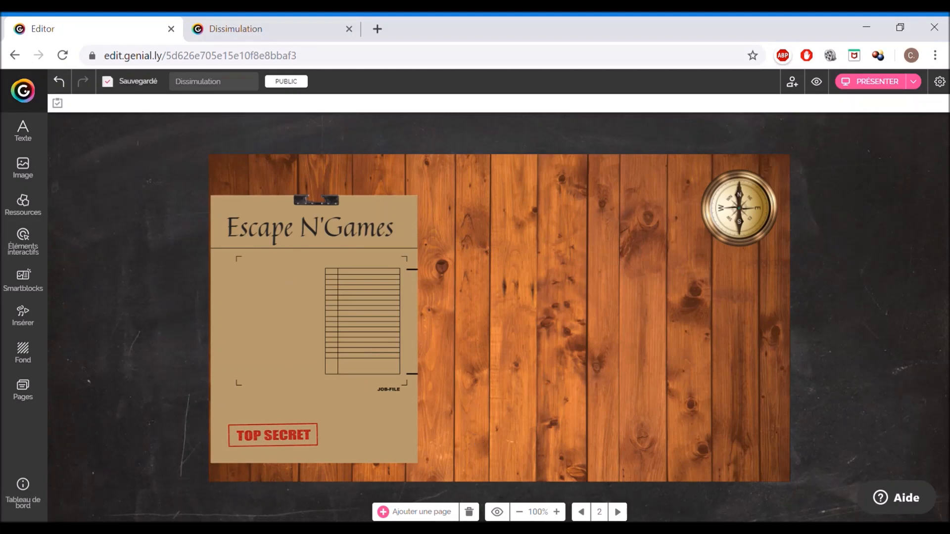
- Slide the wood patch aside and move the tablet and padlock just above the dark frame
{"action": "left_click_drag", "start_coordinate": [515, 320], "coordinate": [750, 341]}
{"action": "left_click_drag", "start_coordinate": [632, 341], "coordinate": [621, 232]}
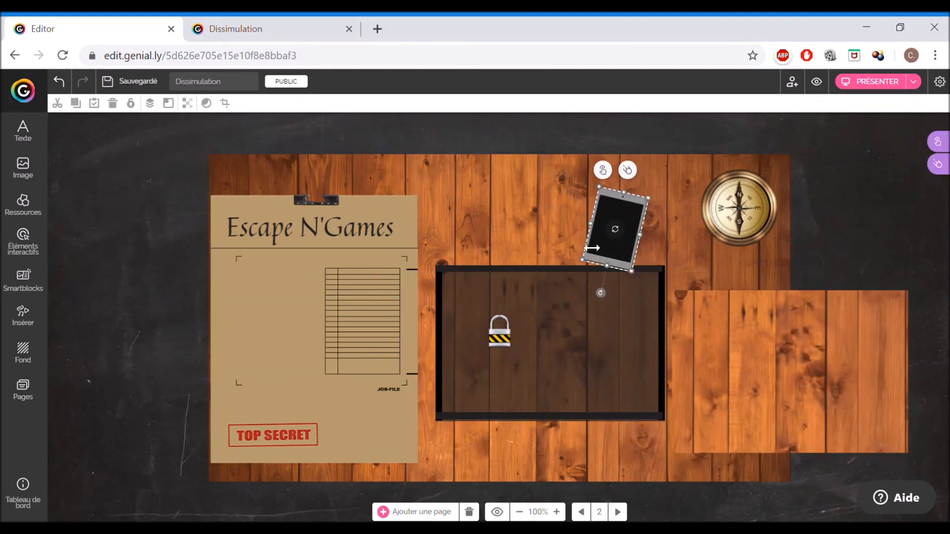
{"action": "left_click_drag", "start_coordinate": [503, 333], "coordinate": [501, 228]}
- Open the dark rectangle's animation settings with an Apparaître entrance and increase its start delay
{"action": "left_click", "coordinate": [528, 341]}
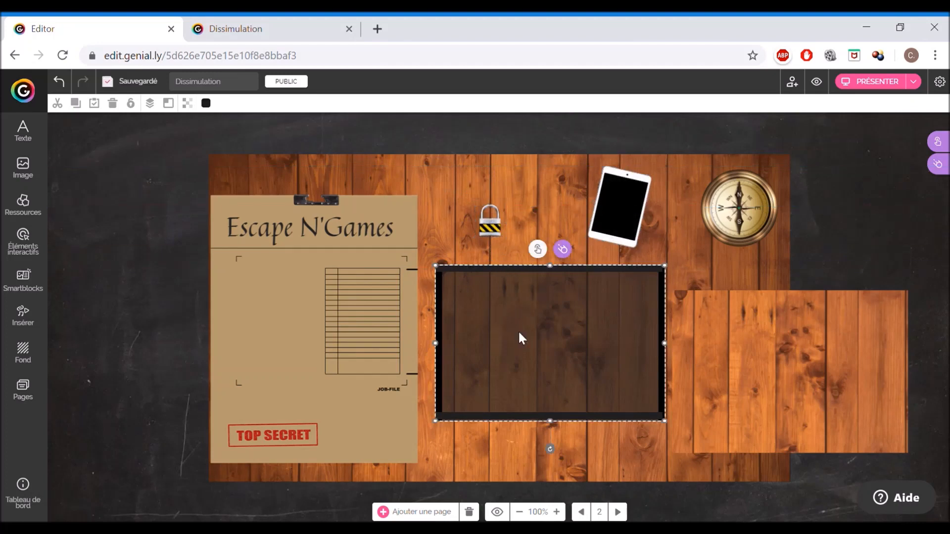
{"action": "left_click", "coordinate": [570, 253]}
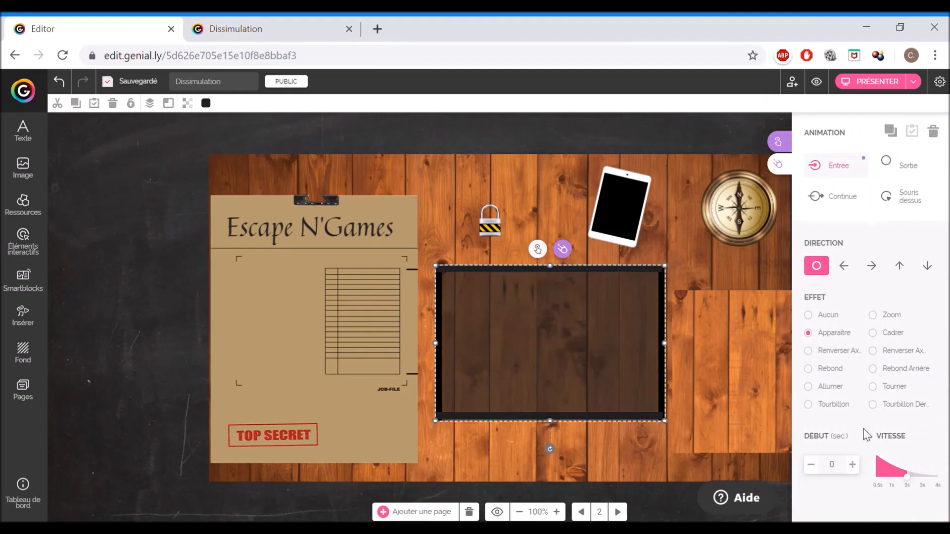
{"action": "left_click", "coordinate": [853, 465]}
{"action": "left_click", "coordinate": [852, 465]}
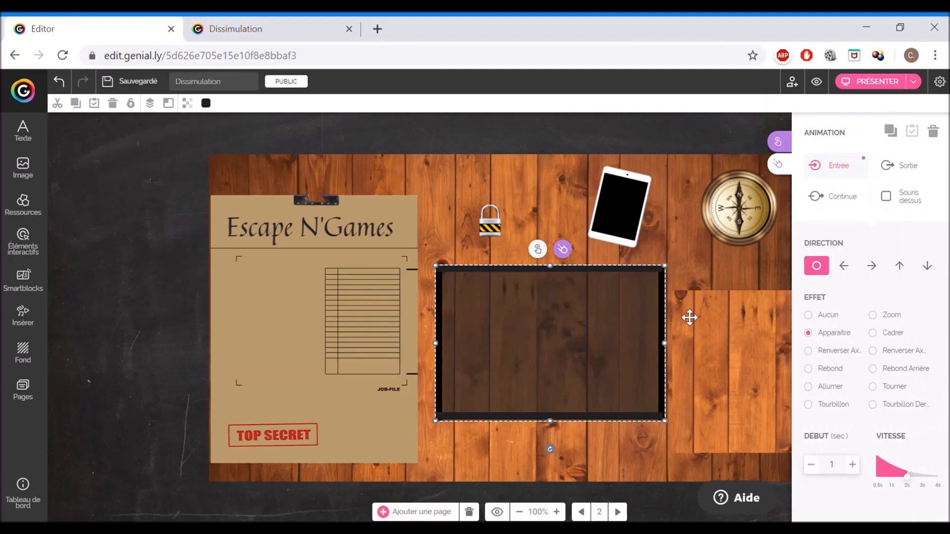
- Give the wood panel inside the dark frame an Apparaître entrance starting after 1 second, and lock it in place
{"action": "left_click", "coordinate": [634, 277]}
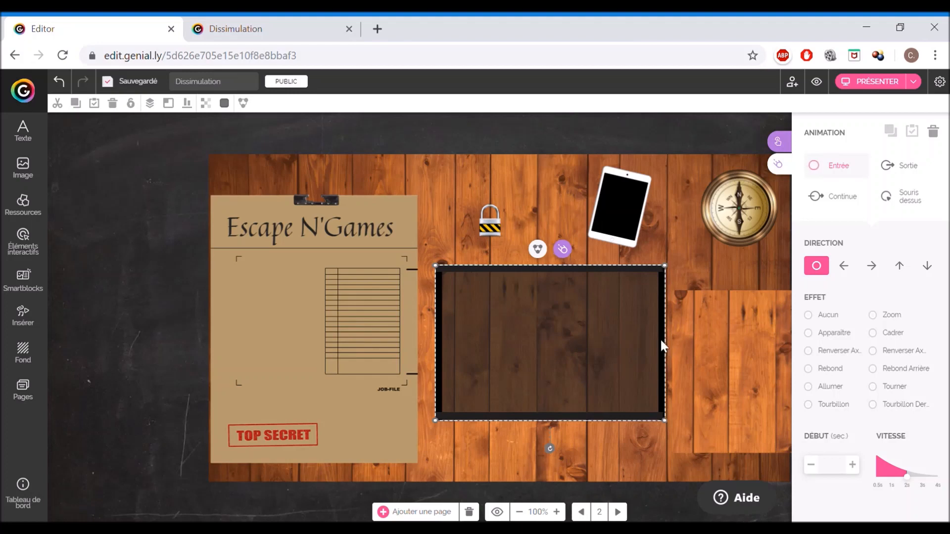
{"action": "left_click", "coordinate": [833, 332]}
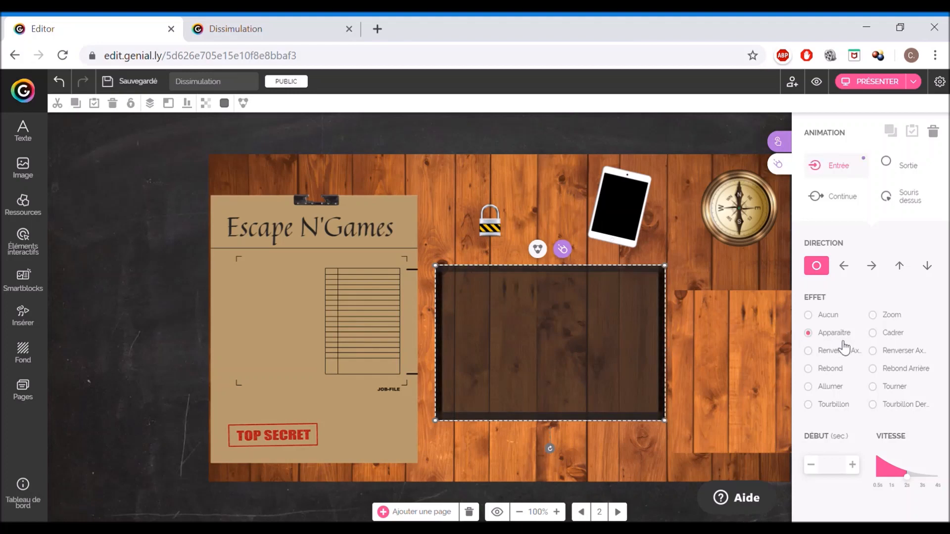
{"action": "left_click", "coordinate": [853, 464]}
{"action": "left_click", "coordinate": [853, 464]}
{"action": "left_click", "coordinate": [852, 464]}
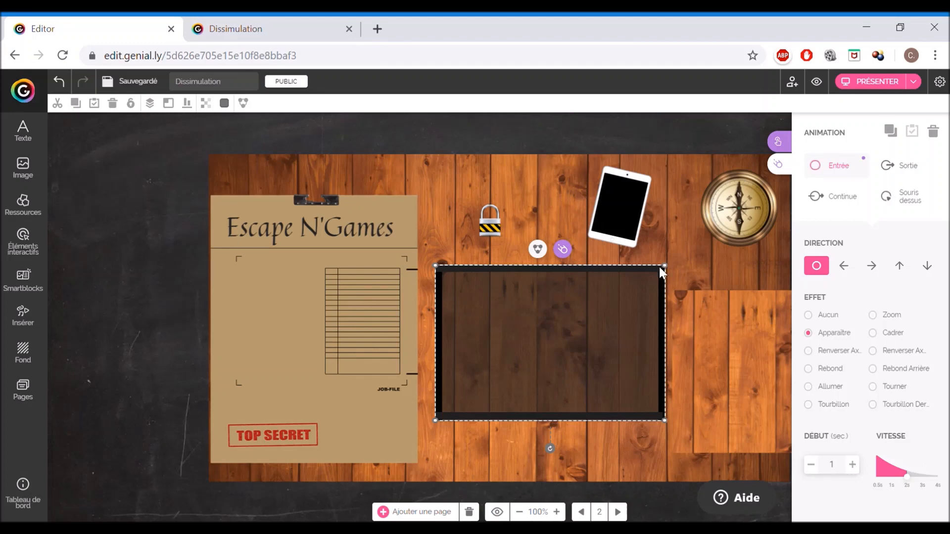
{"action": "left_click", "coordinate": [131, 103]}
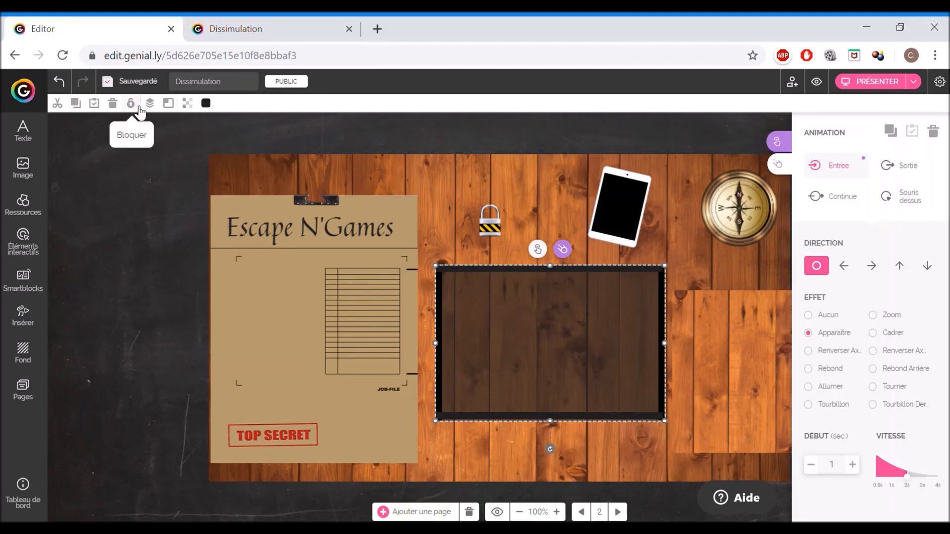
{"action": "left_click", "coordinate": [131, 103]}
- Move the padlock down into the dark frame and give it an Apparaître entrance with a 0.6 second delay
{"action": "left_click_drag", "start_coordinate": [496, 224], "coordinate": [496, 346]}
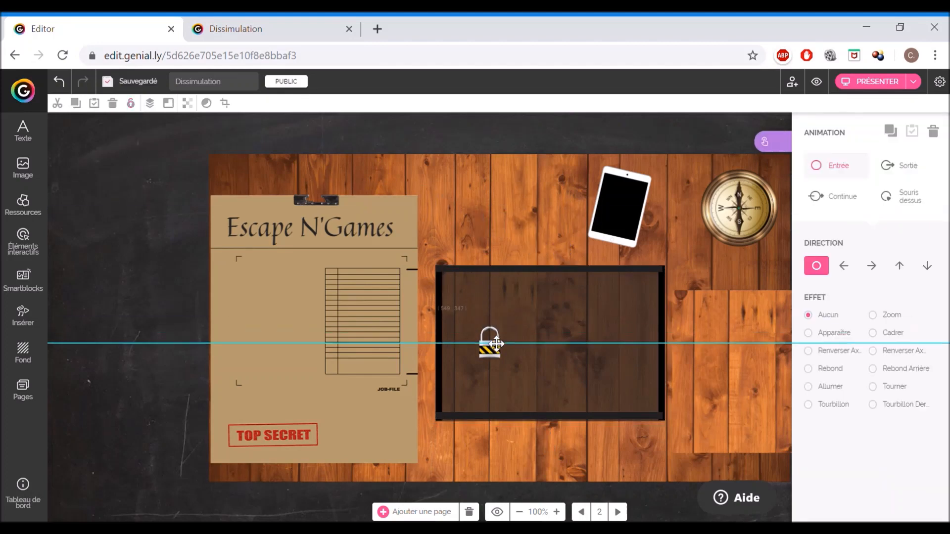
{"action": "left_click", "coordinate": [843, 333]}
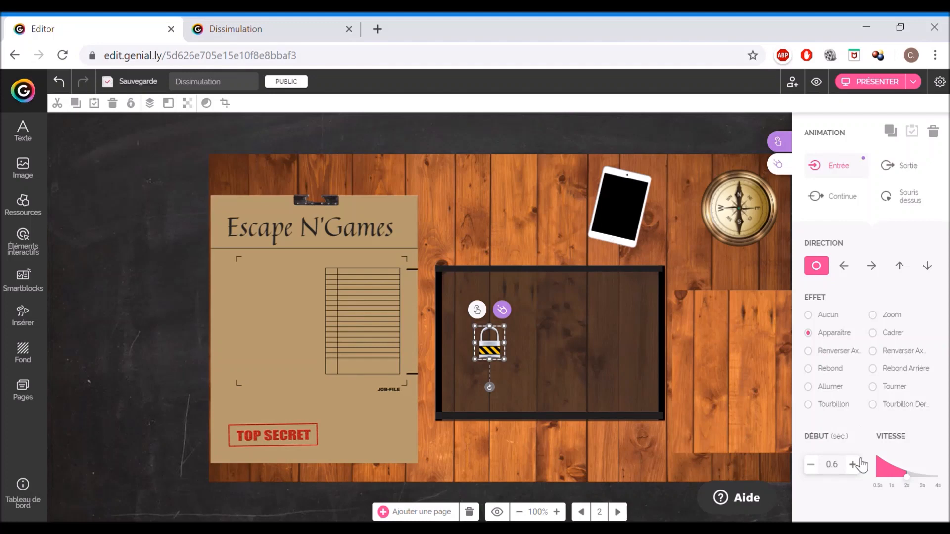
- Move the tablet into the dark frame and give it an Apparaître entrance with a 0.9 second delay
{"action": "left_click_drag", "start_coordinate": [625, 210], "coordinate": [600, 346]}
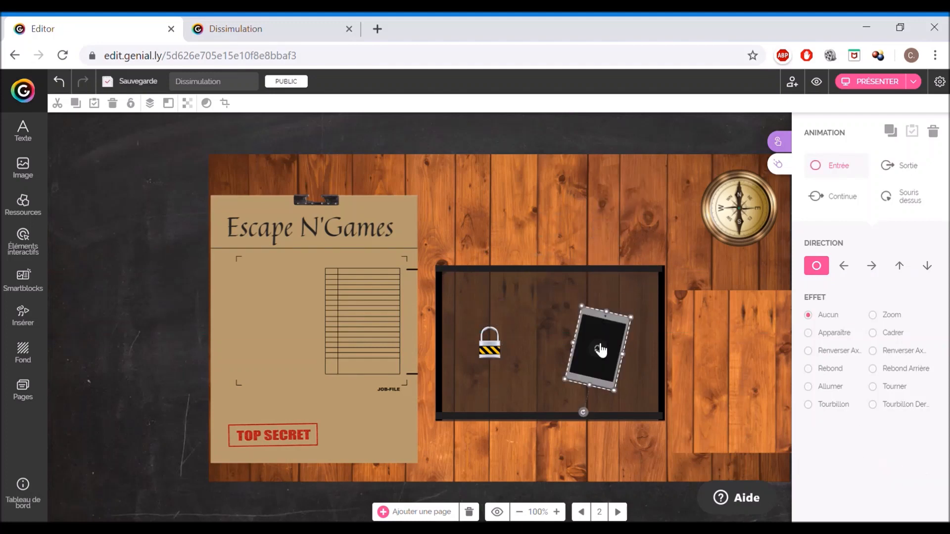
{"action": "left_click", "coordinate": [831, 333]}
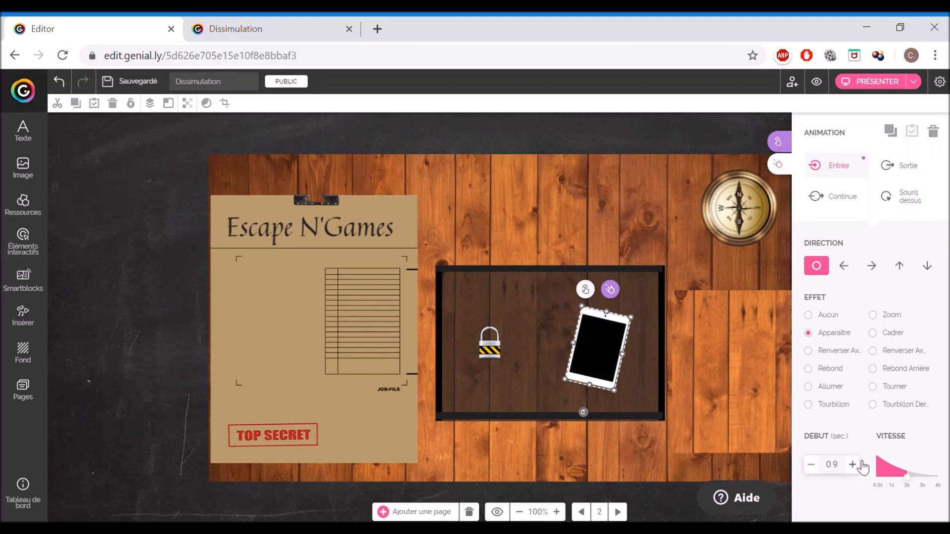
- Slide the wood-texture patch back over the dark frame and nudge it slightly up and left to align it
{"action": "left_click_drag", "start_coordinate": [743, 366], "coordinate": [508, 344]}
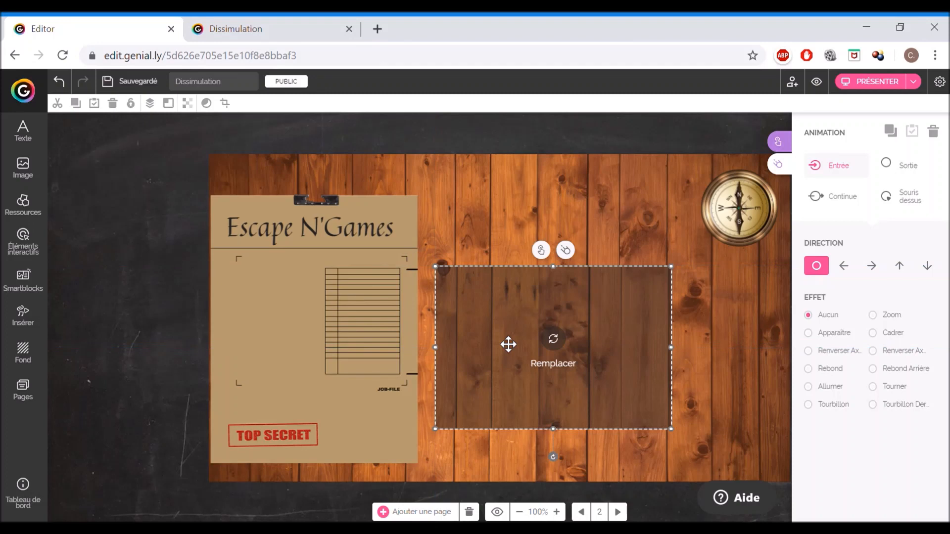
{"action": "key", "text": "Up"}
{"action": "key", "text": "Up"}
{"action": "key", "text": "Up"}
{"action": "key", "text": "Left"}
{"action": "key", "text": "Left"}
{"action": "key", "text": "Left"}
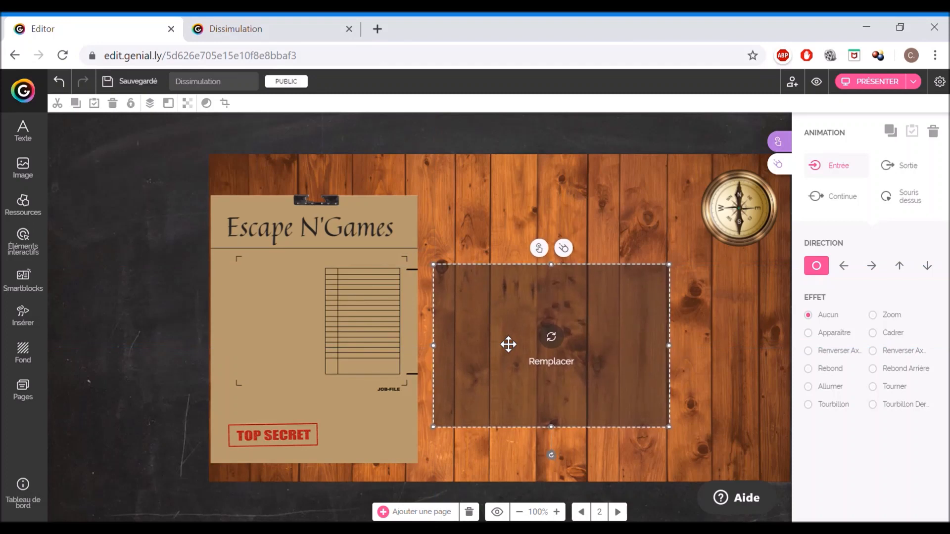
- Move the clipboard to the right so it overlaps the left edge of the wood patch
{"action": "left_click", "coordinate": [139, 335]}
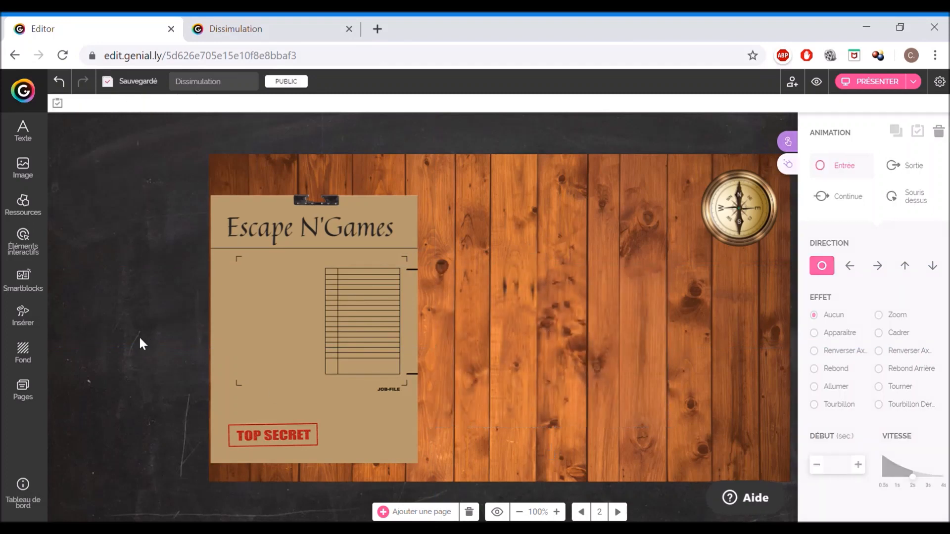
{"action": "left_click_drag", "start_coordinate": [303, 326], "coordinate": [406, 322]}
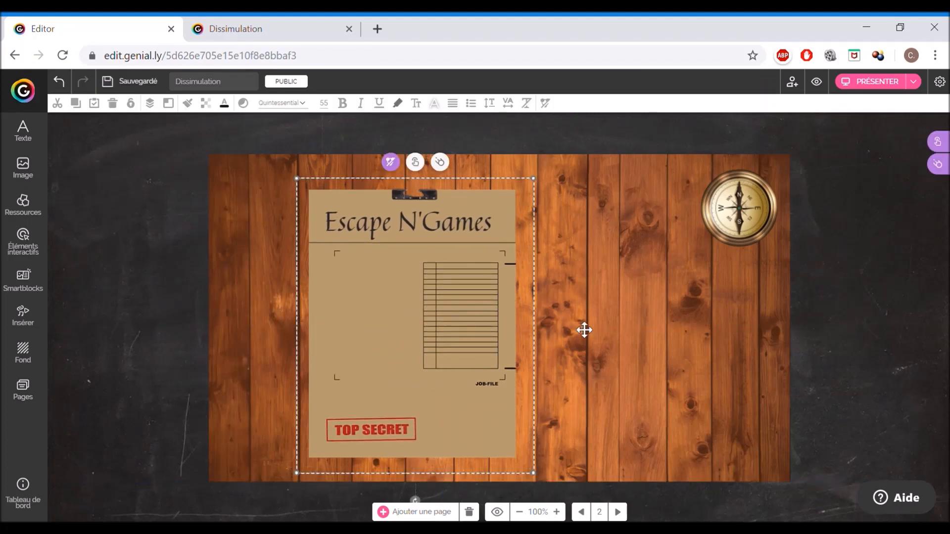
{"action": "left_click", "coordinate": [644, 327]}
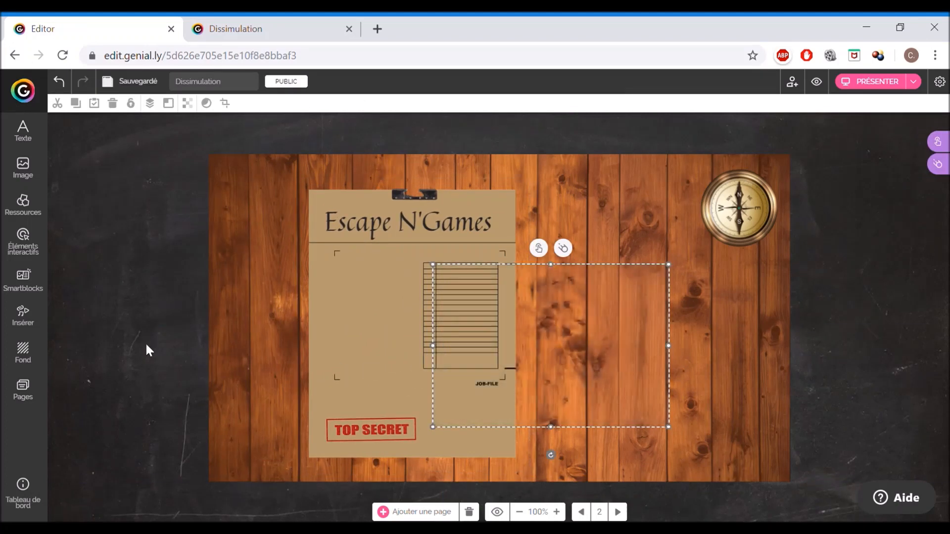
{"action": "left_click", "coordinate": [187, 334]}
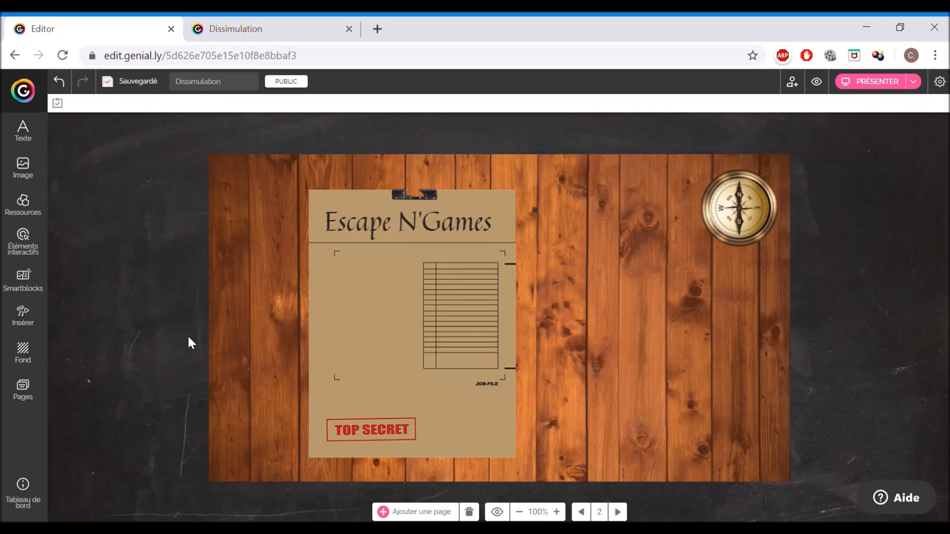
- Move the compass down onto the wood patch's right side, over the hiding spot
{"action": "left_click", "coordinate": [651, 311]}
{"action": "left_click_drag", "start_coordinate": [763, 223], "coordinate": [689, 354]}
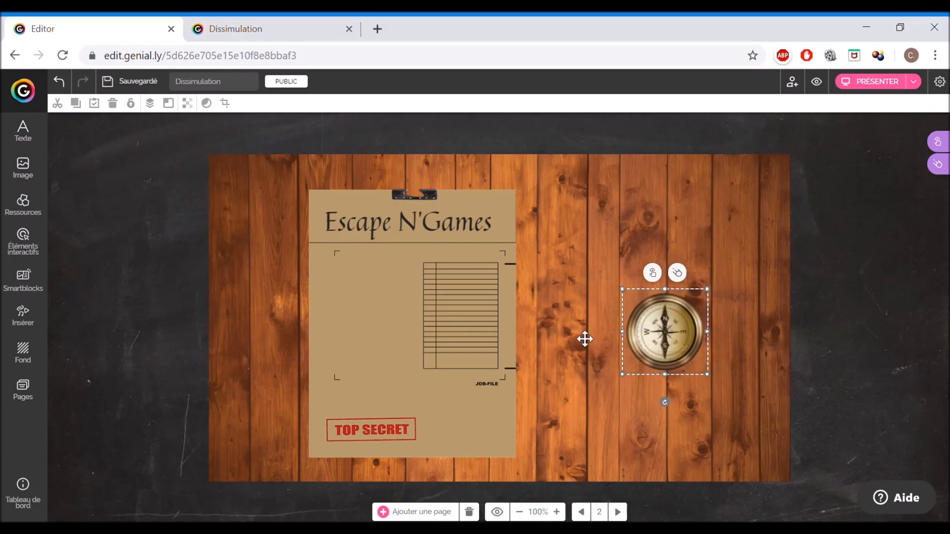
{"action": "left_click", "coordinate": [904, 216]}
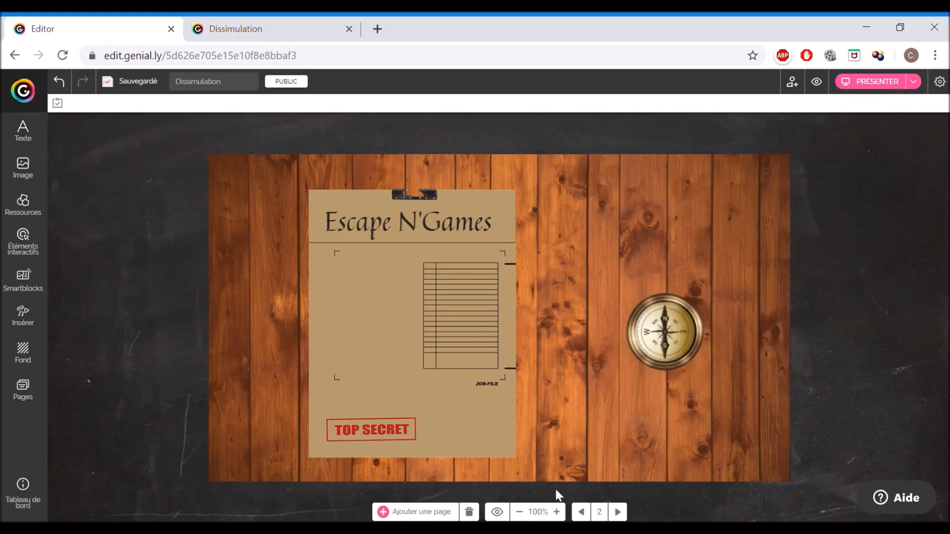
- Preview the slide and drag the wood patch down to test revealing the hidden frame
{"action": "left_click", "coordinate": [497, 512]}
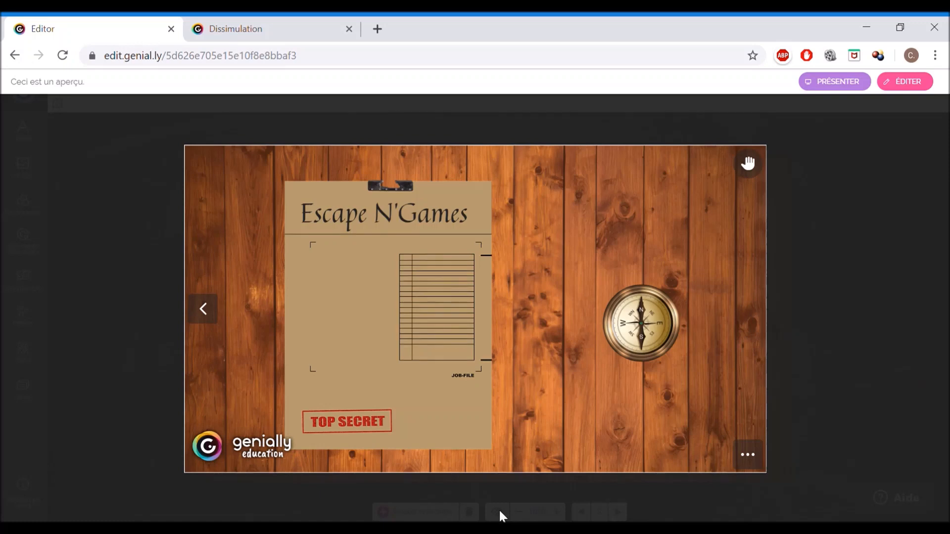
{"action": "left_click_drag", "start_coordinate": [551, 318], "coordinate": [552, 423]}
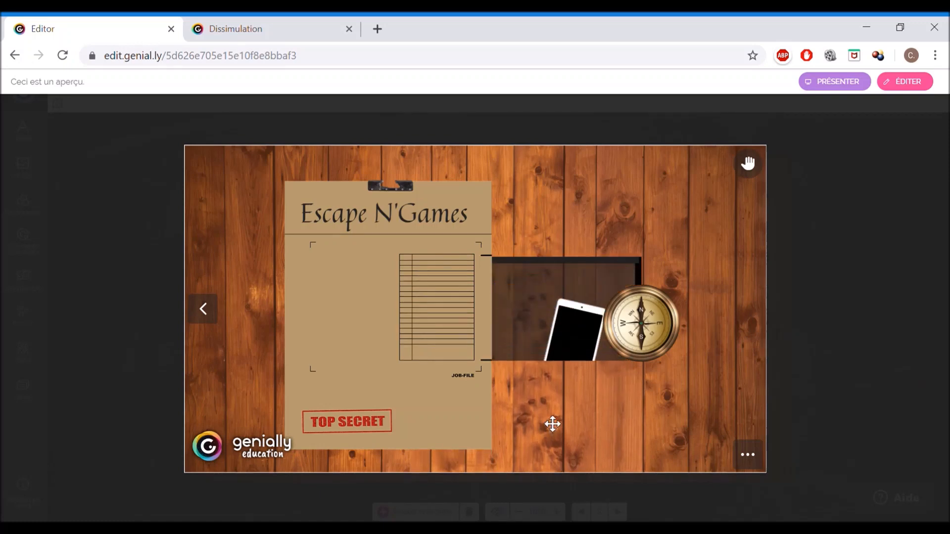